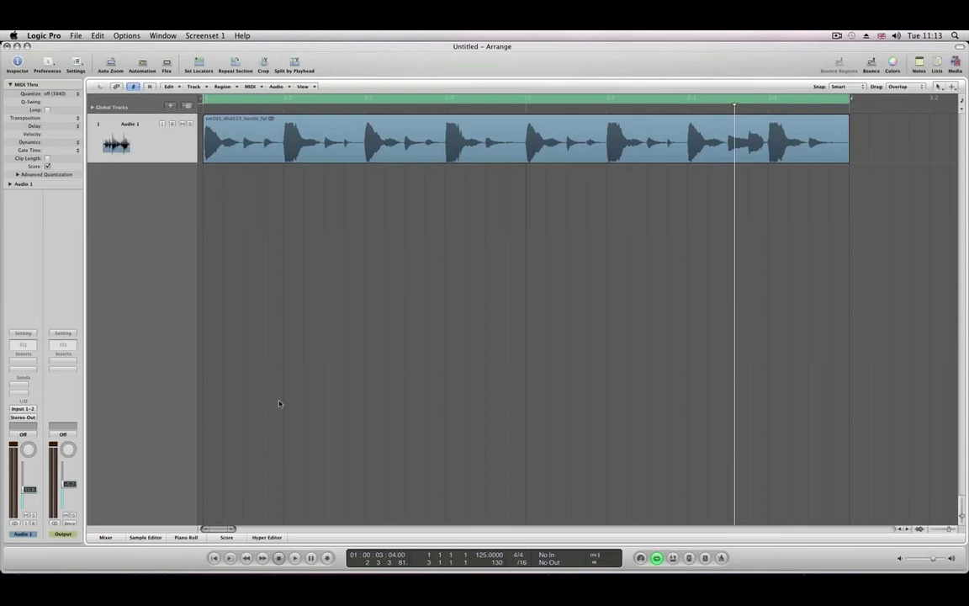
# Step: Return the playhead to the start, insert a Channel EQ on Audio 1, and place its window below the audio region
pyautogui.press('Return')
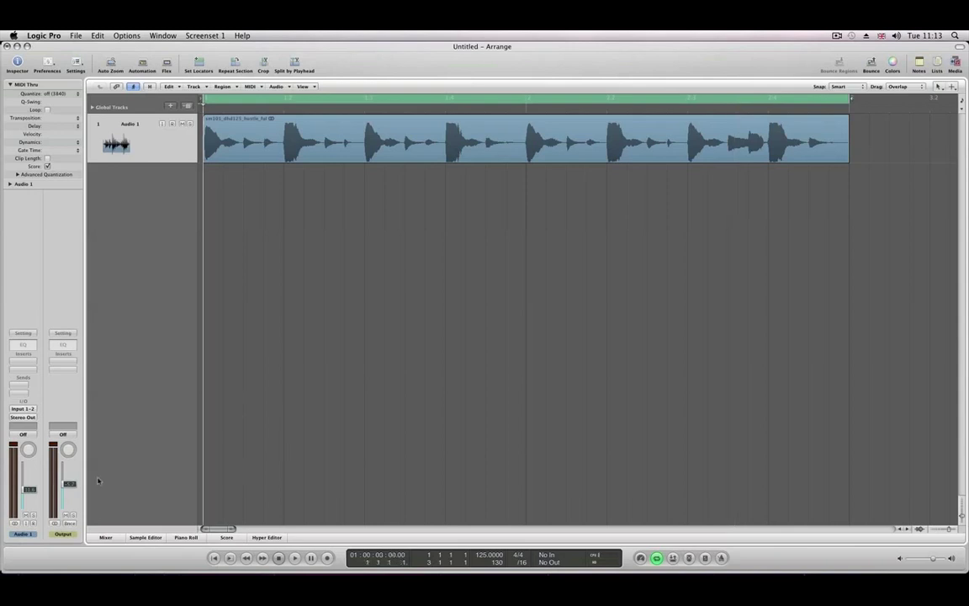
pyautogui.doubleClick(25, 345)
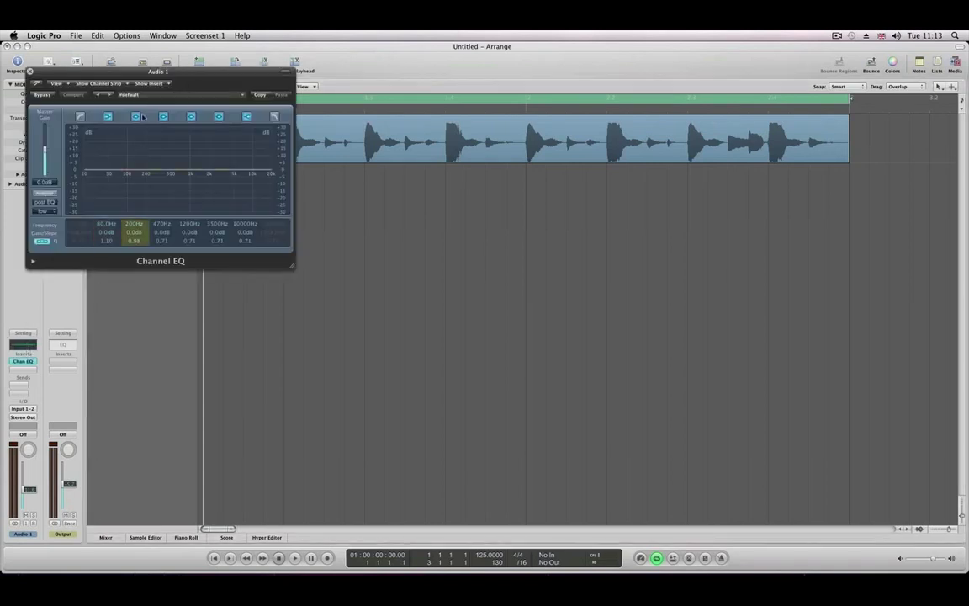
pyautogui.moveTo(132, 71); pyautogui.dragTo(414, 198)
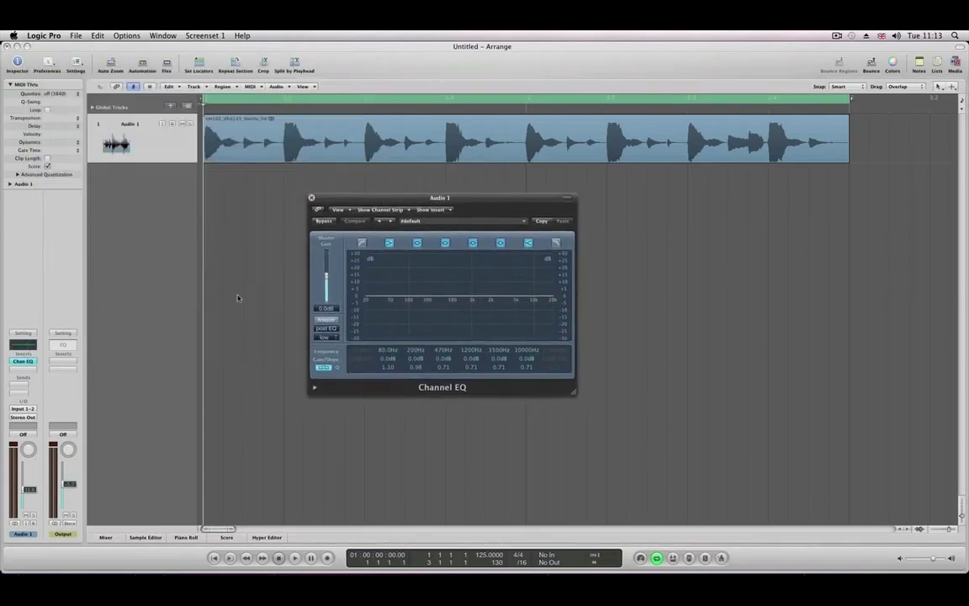
pyautogui.click(17, 365)
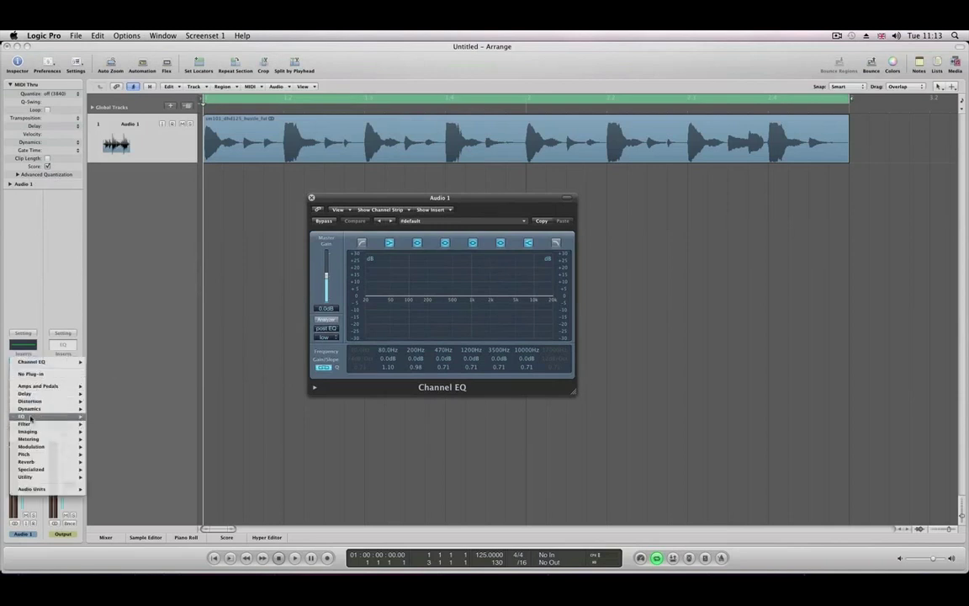
pyautogui.moveTo(33, 416)
pyautogui.moveTo(114, 415)
pyautogui.click(328, 425)
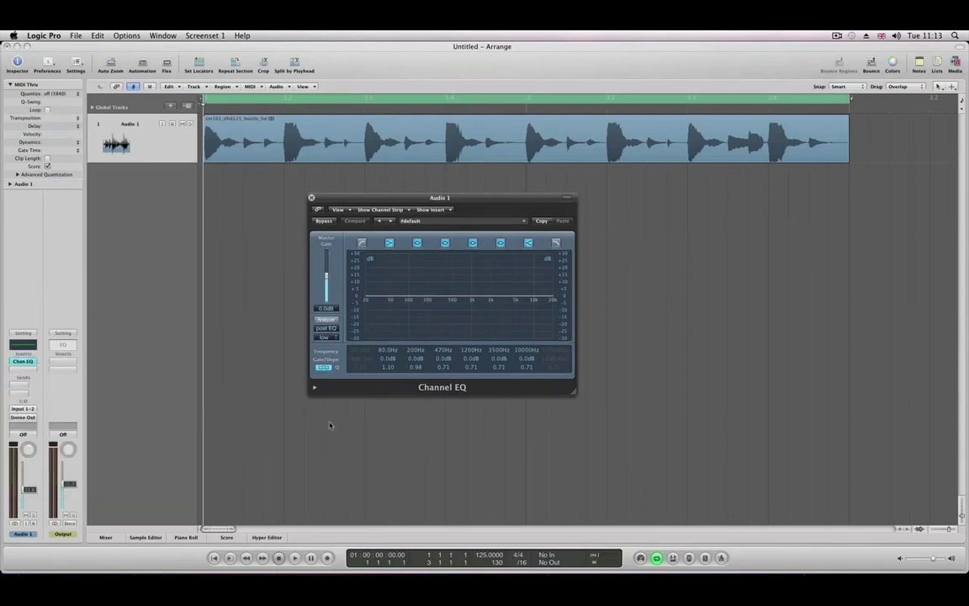
pyautogui.moveTo(383, 196)
pyautogui.mouseDown()
pyautogui.moveTo(400, 189)
pyautogui.moveTo(391, 186)
pyautogui.mouseUp()
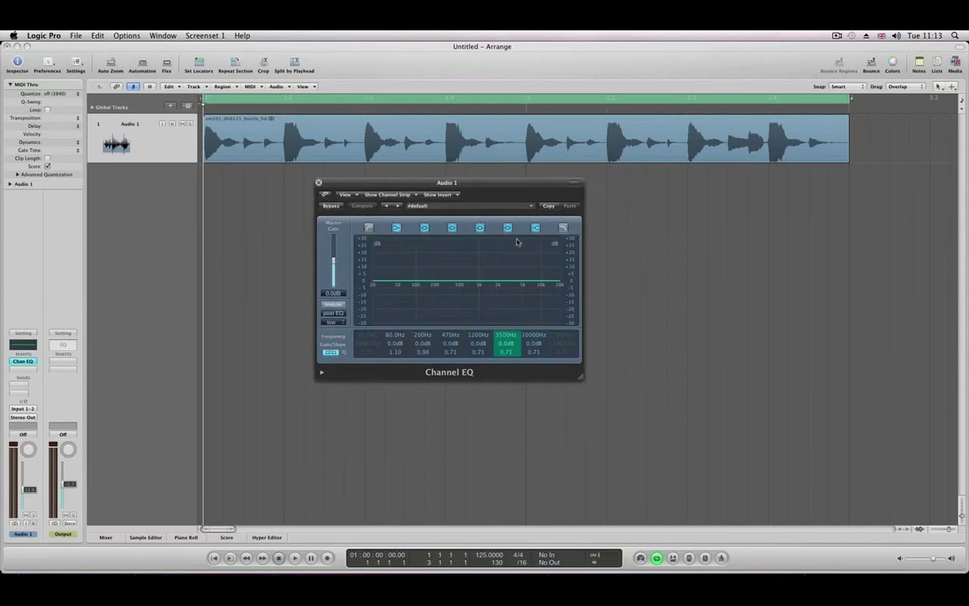
# Step: Enable the low cut filter and raise its frequency to about 39 Hz at 24 dB/Oct while the loop plays
pyautogui.click(369, 228)
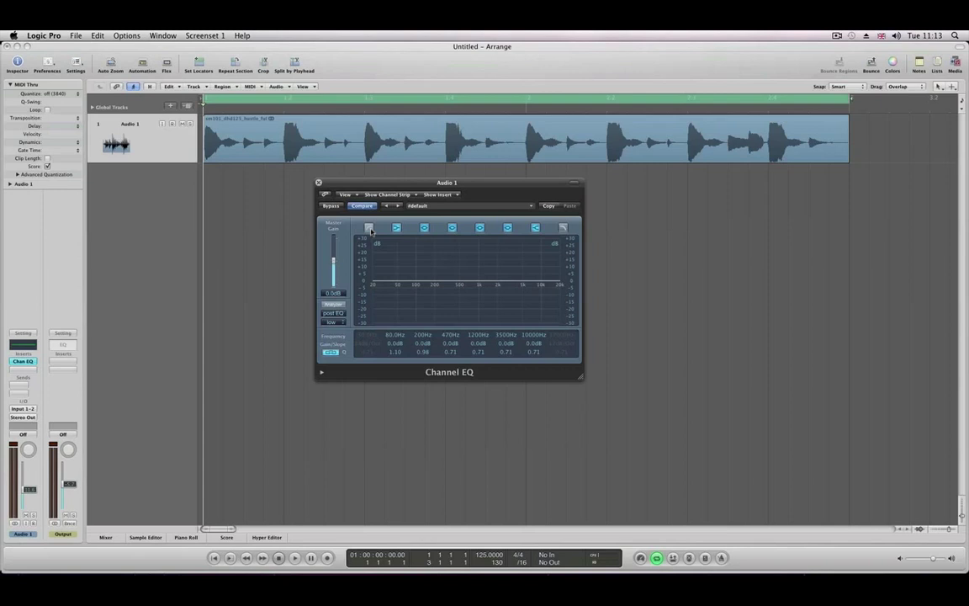
pyautogui.click(369, 228)
pyautogui.click(369, 228)
pyautogui.press('space')
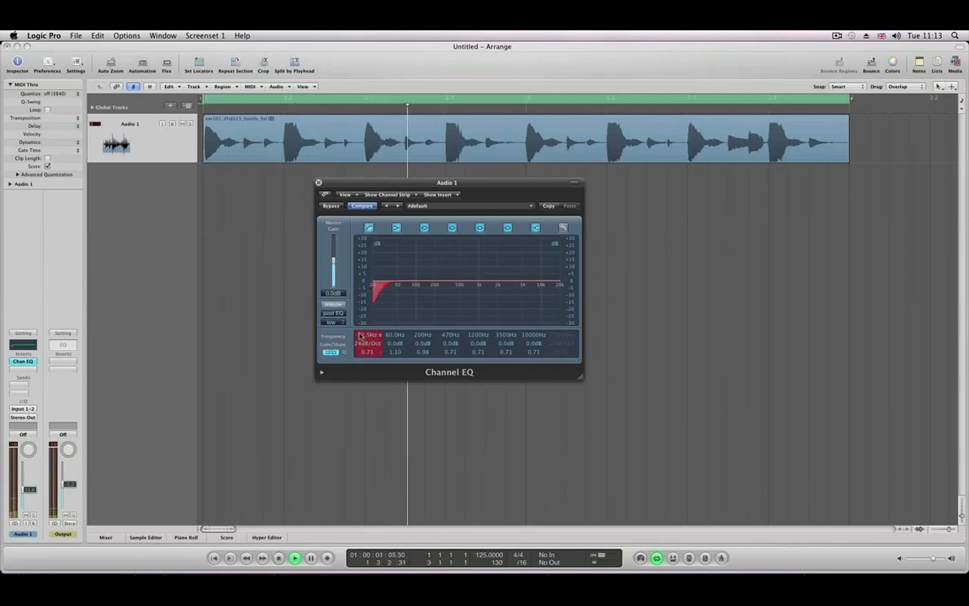
pyautogui.moveTo(359, 322)
pyautogui.mouseDown()
pyautogui.moveTo(365, 160)
pyautogui.moveTo(367, 325)
pyautogui.mouseUp()
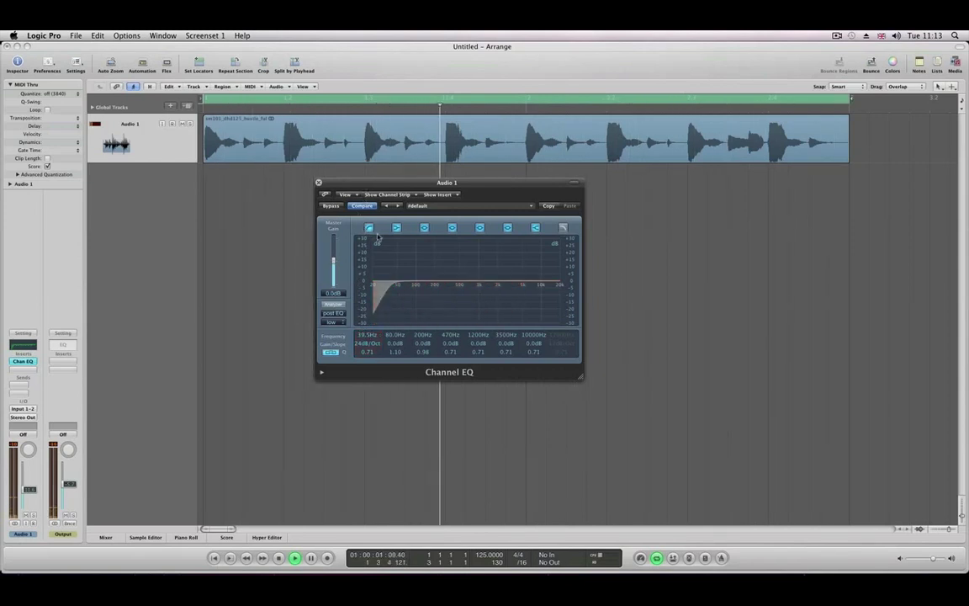
# Step: Turn off the low cut, audition a 5 dB low shelf boost at 205 Hz, and switch the shelf off
pyautogui.click(369, 228)
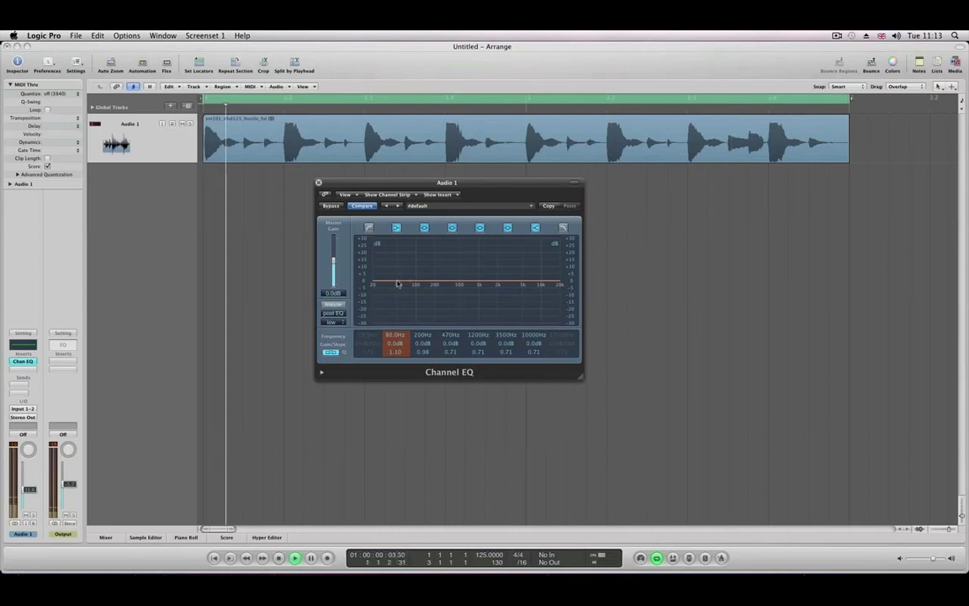
pyautogui.moveTo(396, 285); pyautogui.dragTo(421, 268)
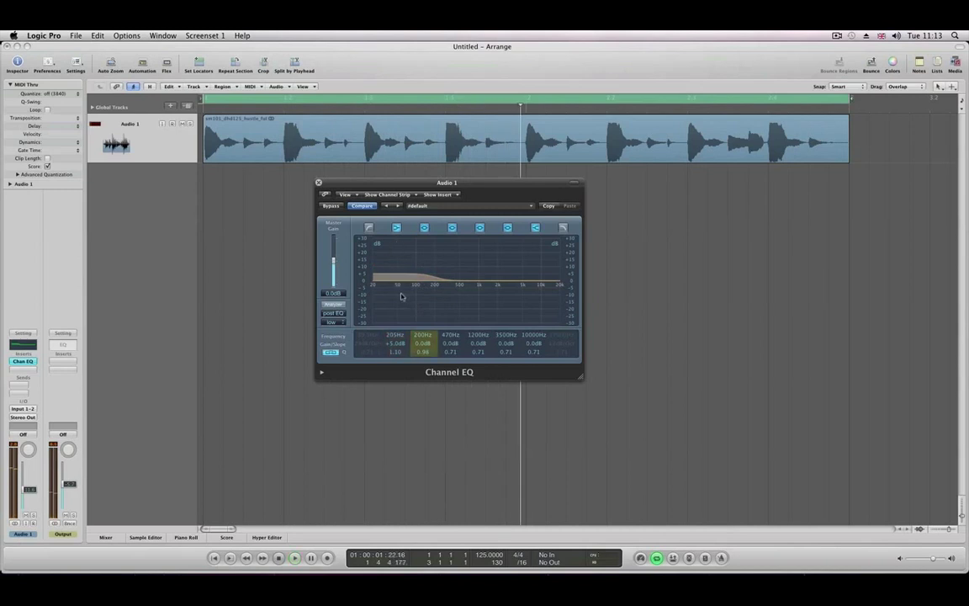
pyautogui.click(397, 228)
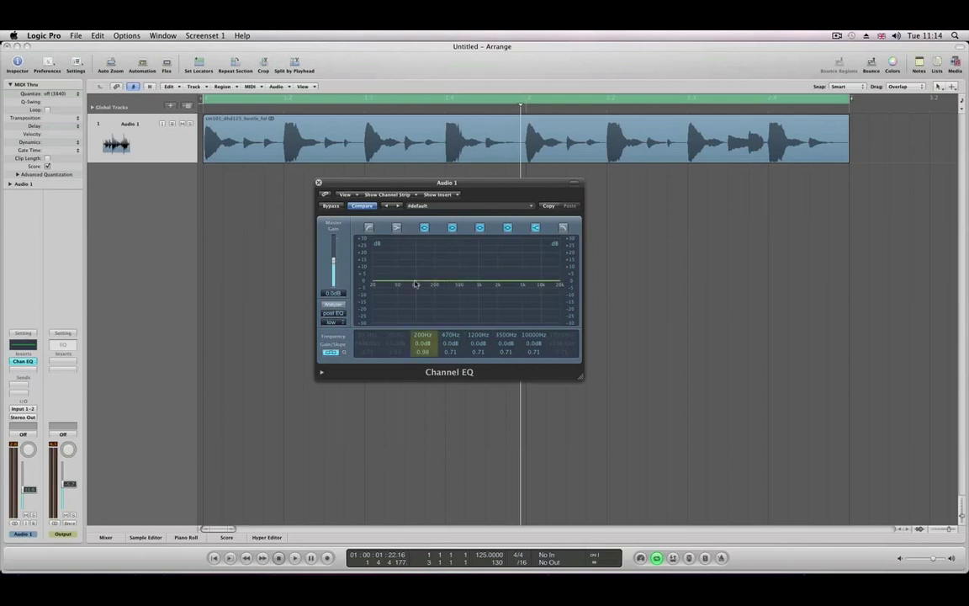
# Step: Boost the 200 Hz bell band by 10.5 dB, sweep it up to 840 Hz during playback, and reset its gain
pyautogui.moveTo(387, 308); pyautogui.dragTo(421, 268)
pyautogui.press('space')
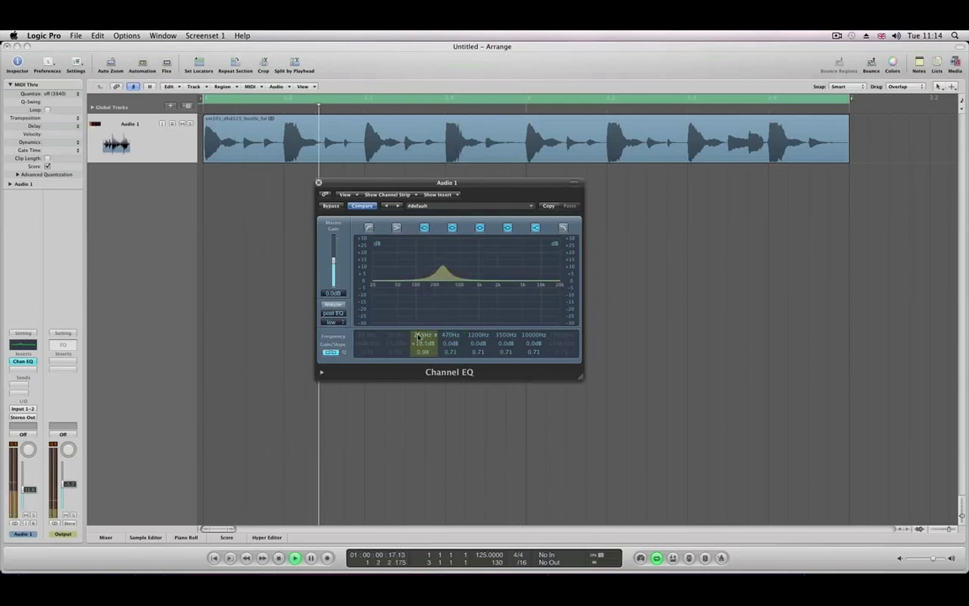
pyautogui.moveTo(423, 335); pyautogui.dragTo(421, 291)
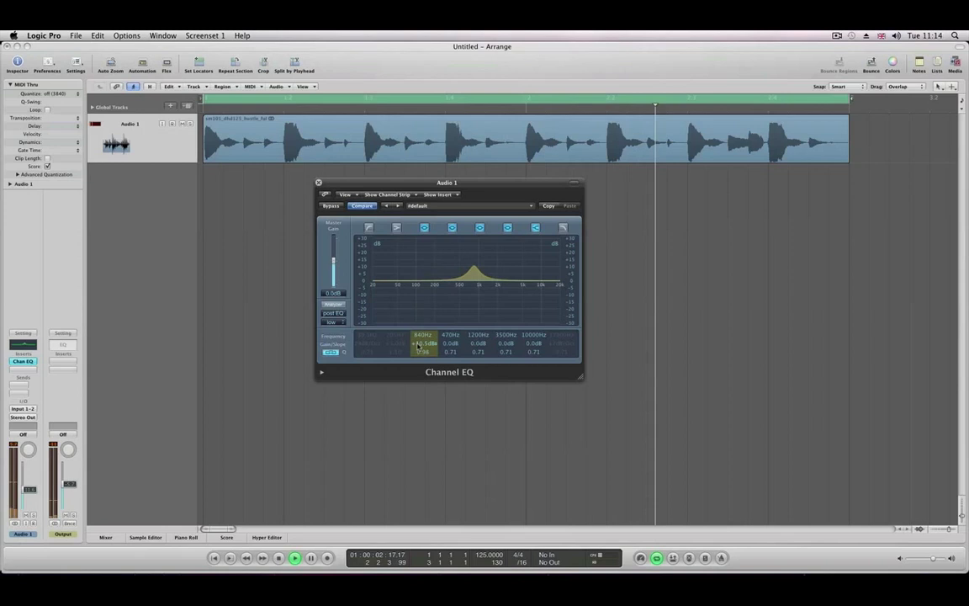
pyautogui.moveTo(424, 343)
pyautogui.mouseDown()
pyautogui.moveTo(415, 316)
pyautogui.moveTo(412, 378)
pyautogui.moveTo(419, 315)
pyautogui.moveTo(419, 349)
pyautogui.mouseUp()
pyautogui.keyDown('alt'); pyautogui.click(418, 344); pyautogui.keyUp('alt')
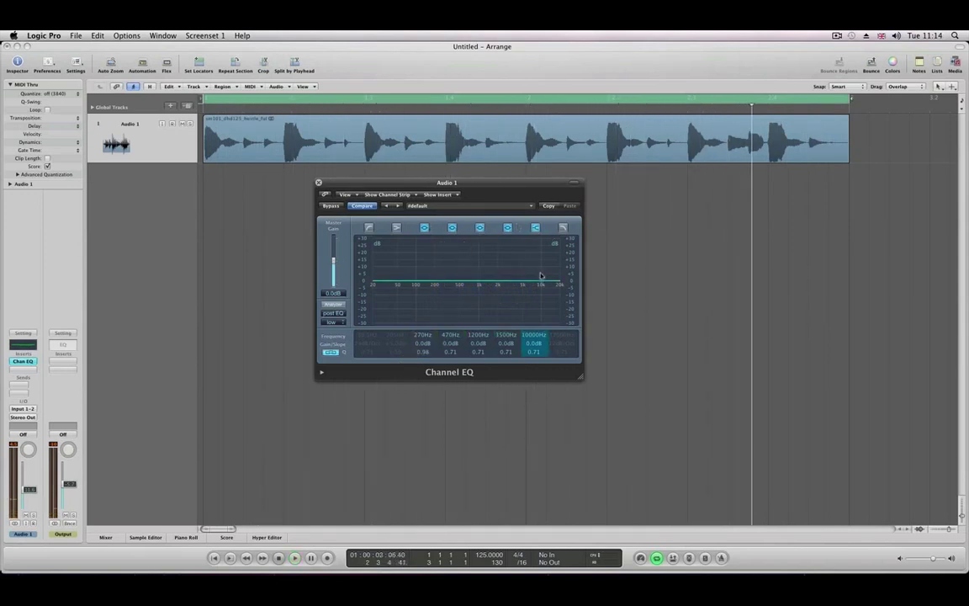
# Step: Cut the high shelf by 1.5 dB at 1400 Hz and enable the high cut at 16400 Hz, 12 dB/Oct, during playback
pyautogui.moveTo(541, 276); pyautogui.dragTo(486, 283)
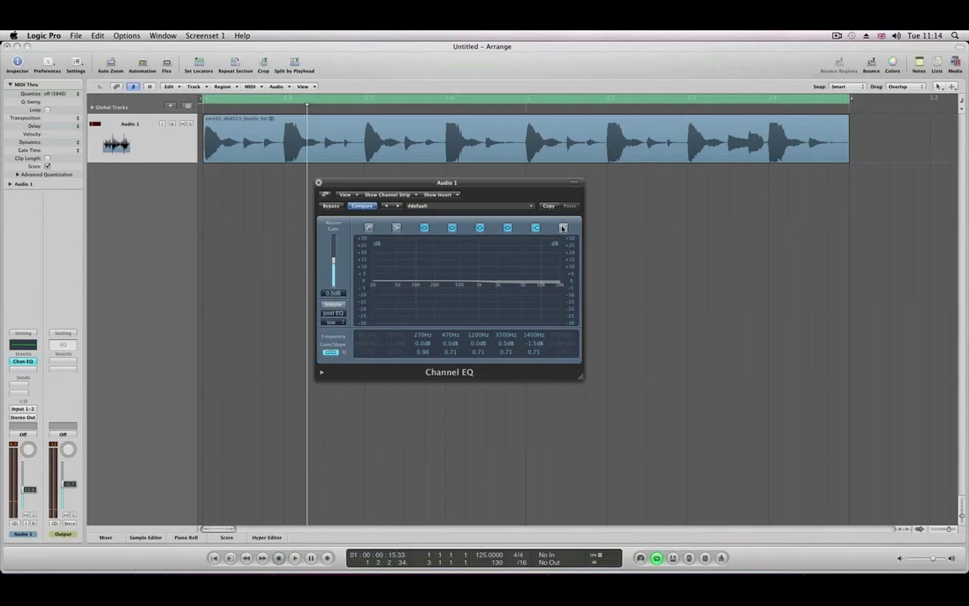
pyautogui.click(563, 228)
pyautogui.press('space')
pyautogui.moveTo(559, 329); pyautogui.dragTo(515, 206)
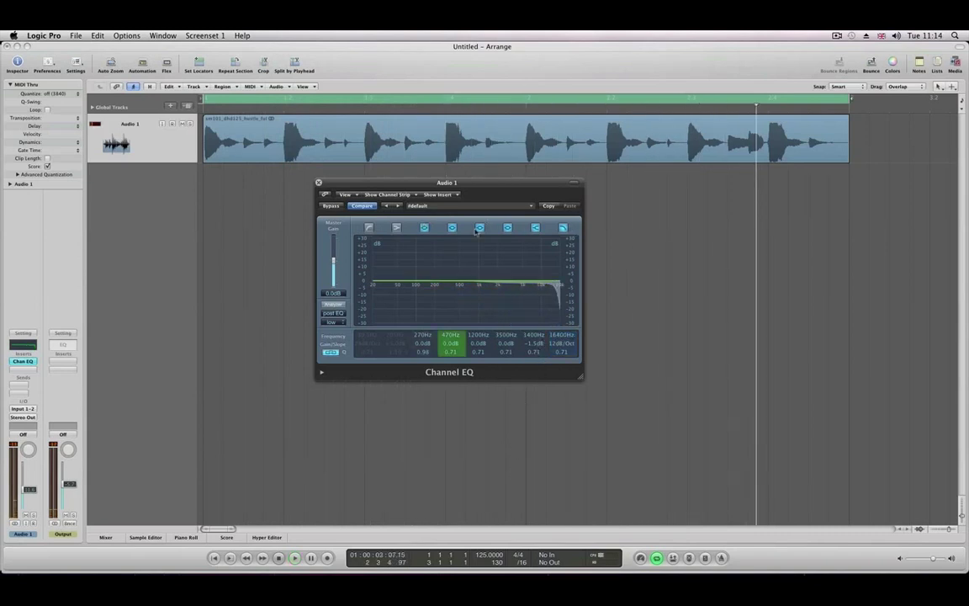
# Step: Switch the low shelf band back on and reset its gain to 0 dB
pyautogui.click(397, 228)
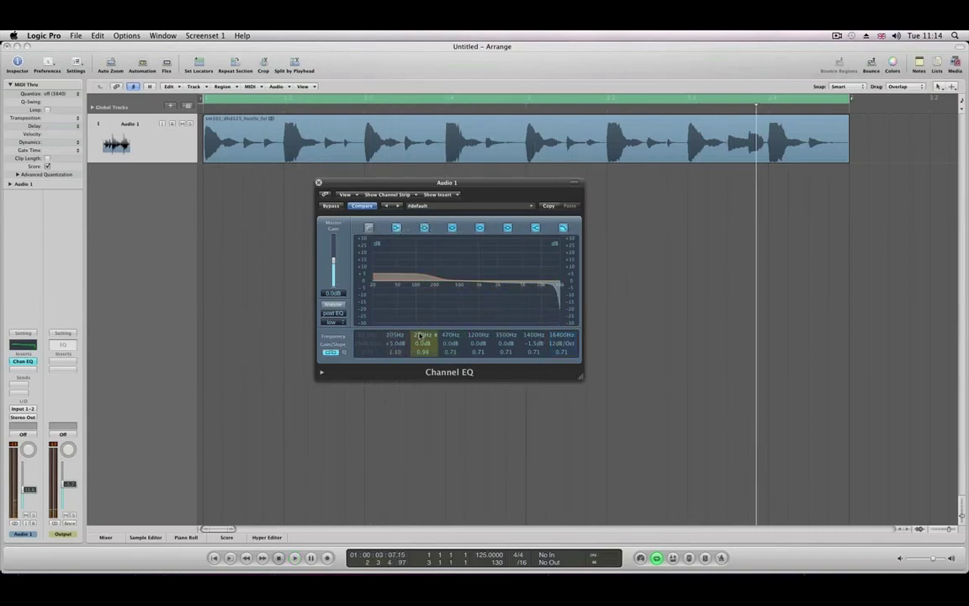
pyautogui.keyDown('alt'); pyautogui.click(392, 343); pyautogui.keyUp('alt')
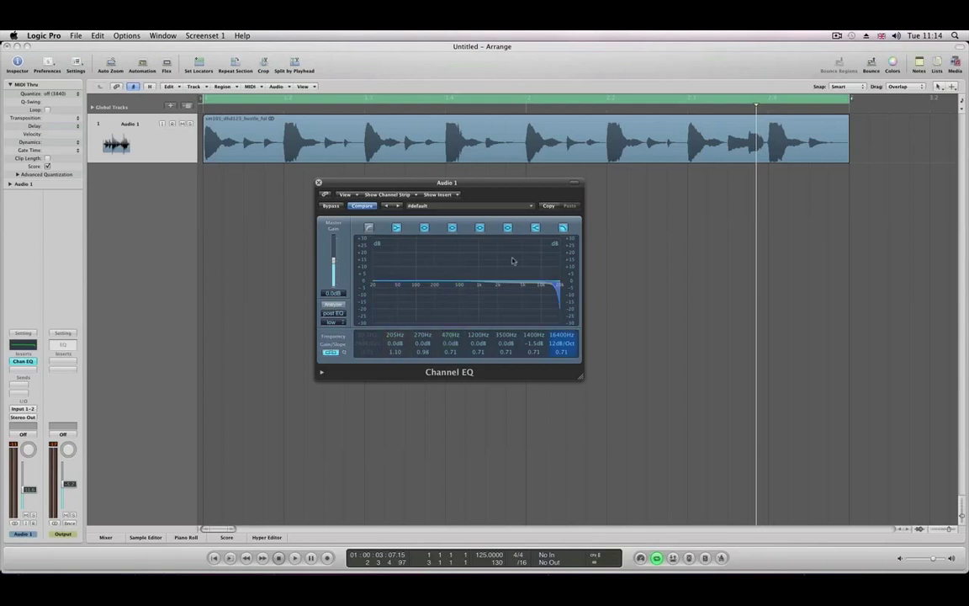
# Step: Audition a curve with +17.5 dB at about 116 Hz, -10.5 dB at 470 Hz, and the high shelf at -7 dB and 1080 Hz
pyautogui.moveTo(446, 270); pyautogui.dragTo(418, 249)
pyautogui.moveTo(494, 277); pyautogui.dragTo(458, 295)
pyautogui.press('space')
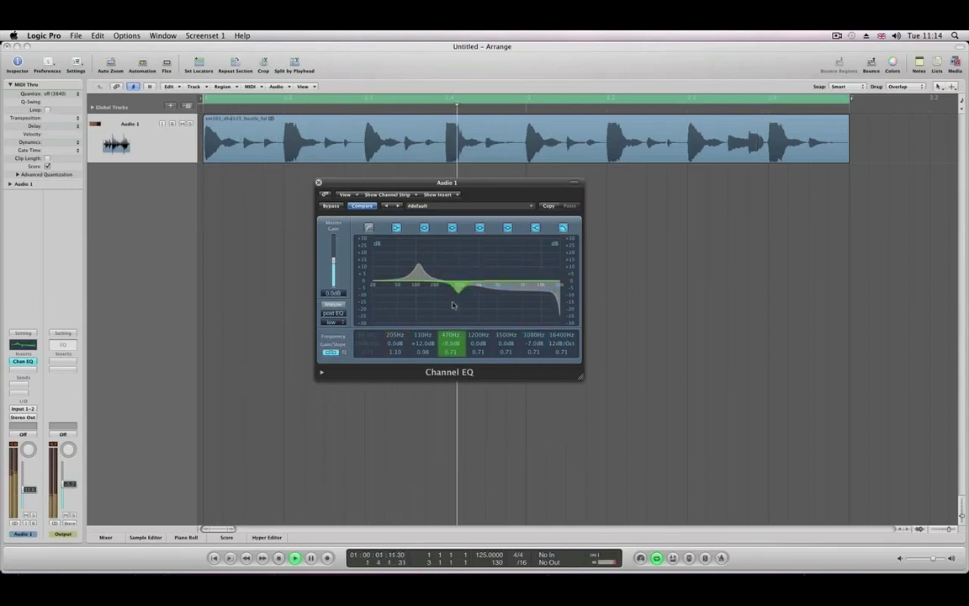
pyautogui.moveTo(418, 267); pyautogui.dragTo(421, 256)
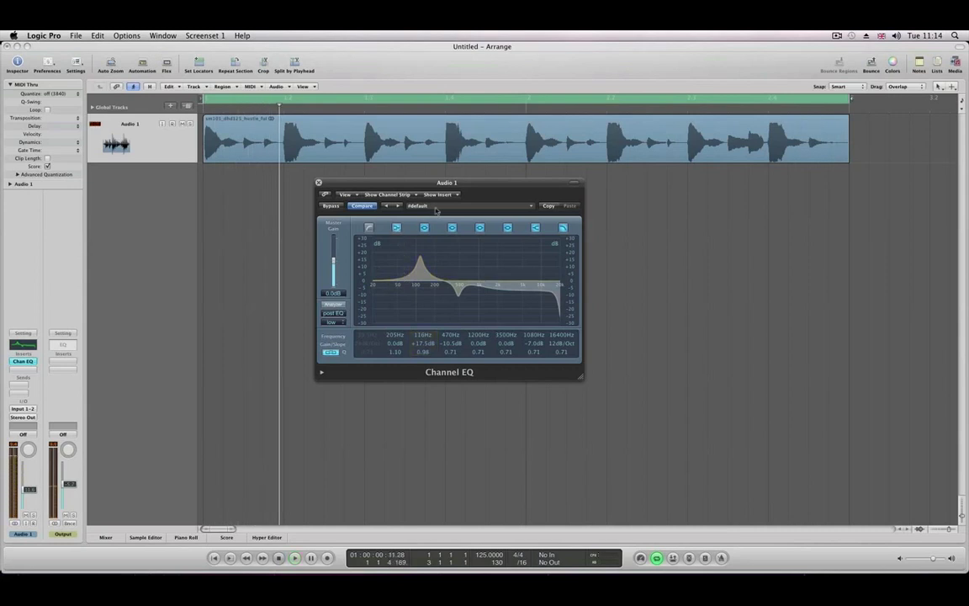
# Step: Reset the Channel EQ to its default settings and boost the 200 Hz band by 9.5 dB while listening
pyautogui.click(436, 207)
pyautogui.click(468, 247)
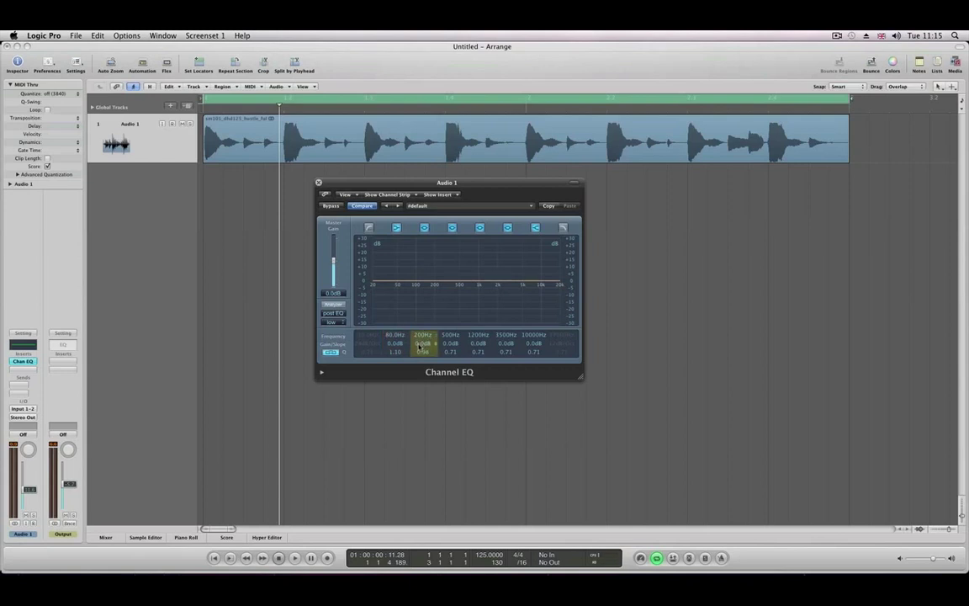
pyautogui.press('space')
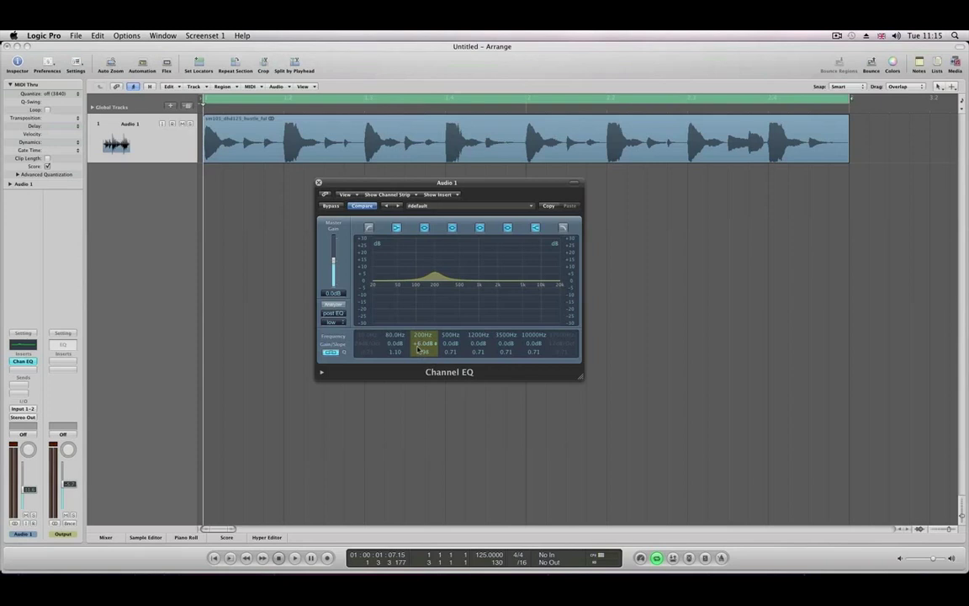
pyautogui.press('space')
pyautogui.moveTo(420, 350); pyautogui.dragTo(419, 344)
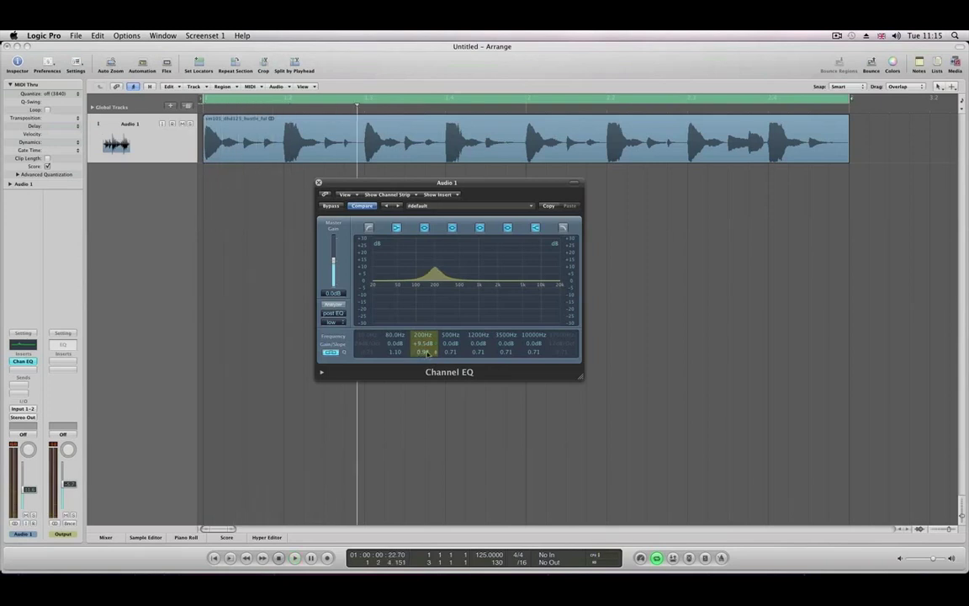
# Step: Audition narrow and wide Q on the 200 Hz band, set its Q to 0.15, and reset its gain to 0 dB
pyautogui.press('space')
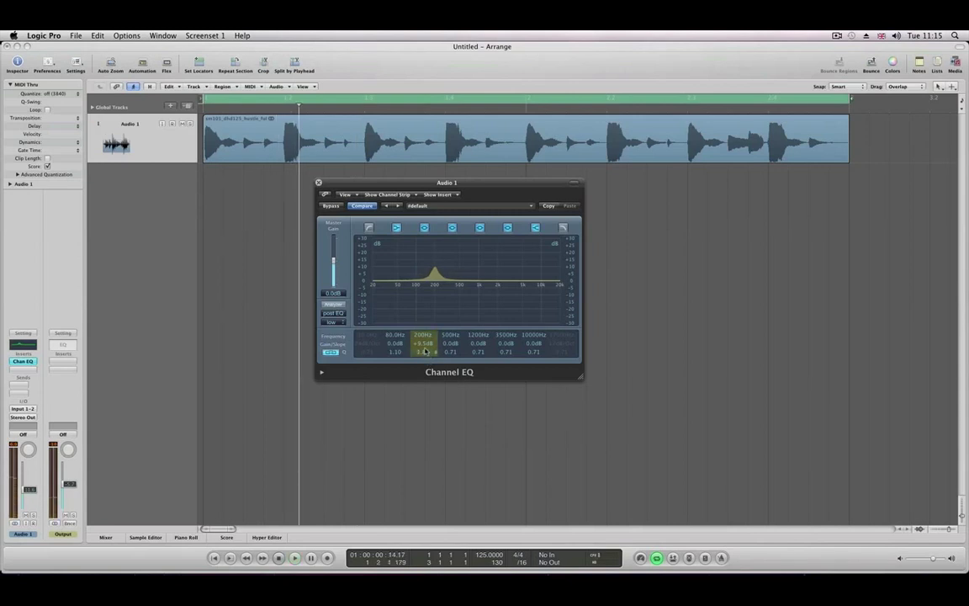
pyautogui.press('space')
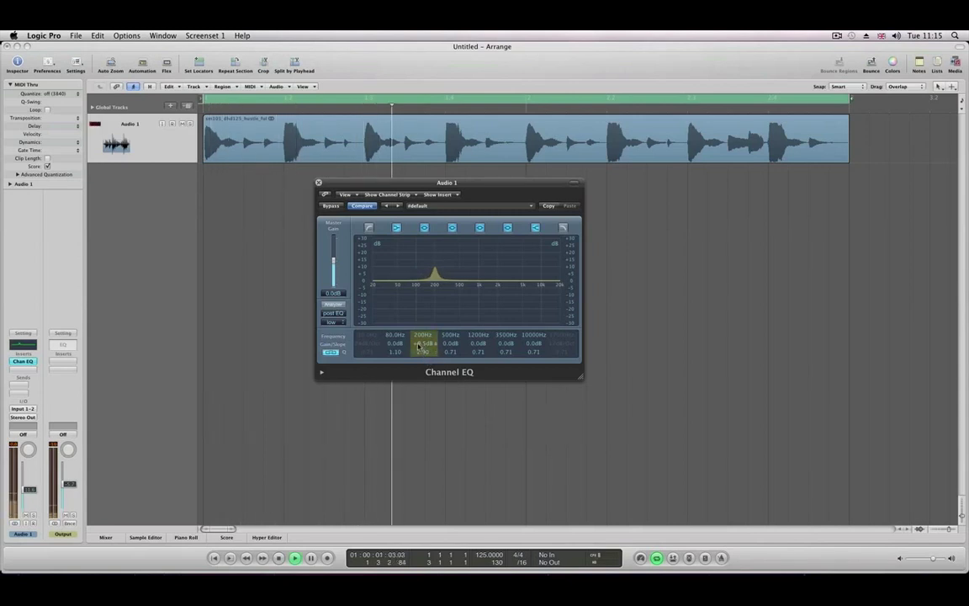
pyautogui.moveTo(422, 349); pyautogui.dragTo(424, 358)
pyautogui.press('space')
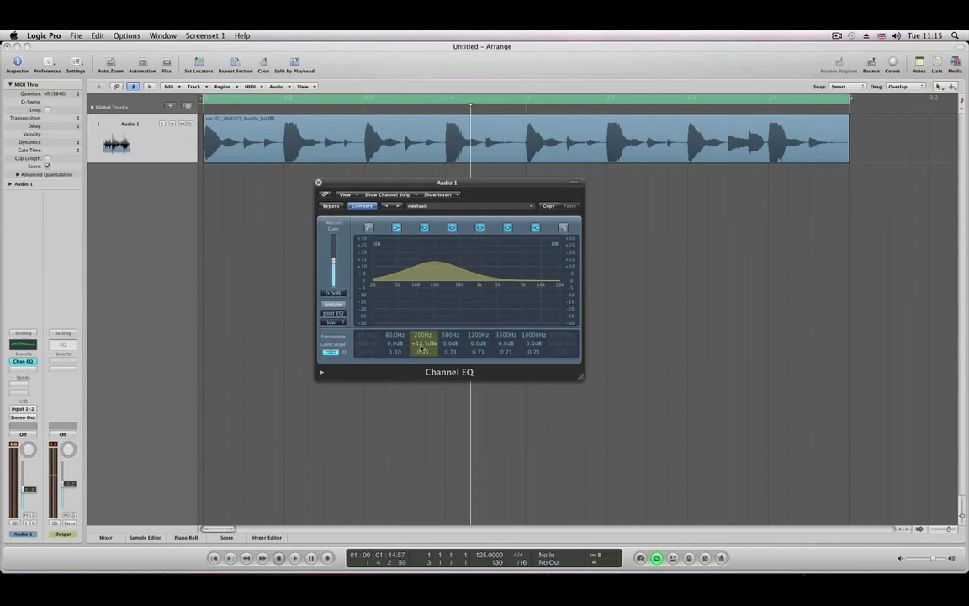
pyautogui.keyDown('alt'); pyautogui.click(422, 346); pyautogui.keyUp('alt')
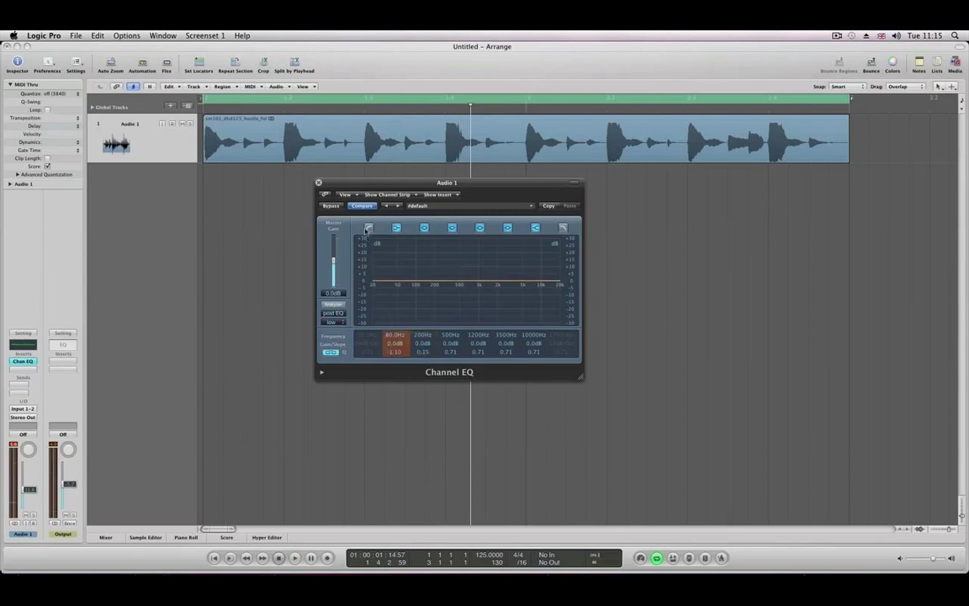
# Step: Enable the low cut filter and audition it at 56 Hz with 24 dB/Oct and at 95 Hz with 48 dB/Oct
pyautogui.click(368, 228)
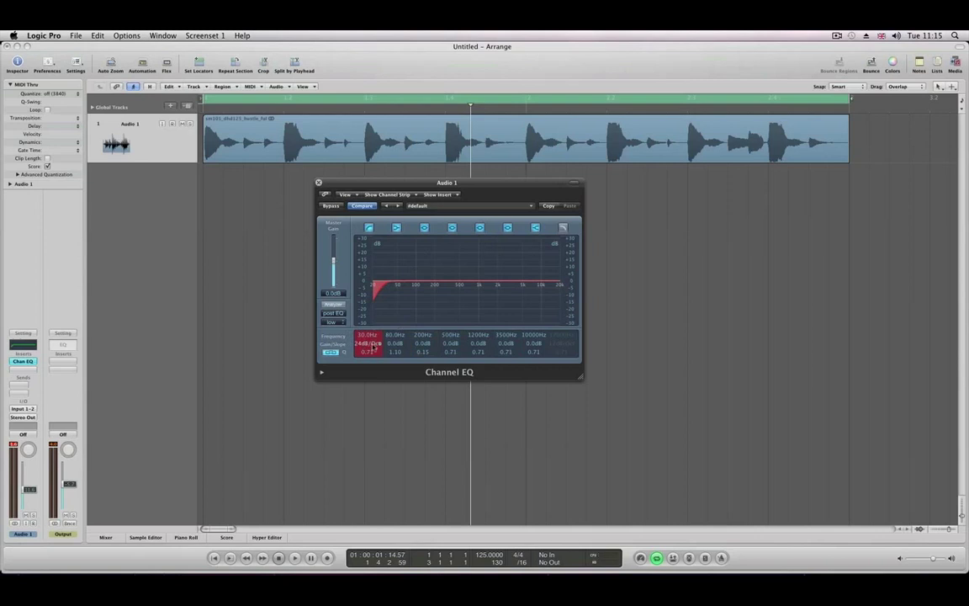
pyautogui.moveTo(361, 334); pyautogui.dragTo(359, 347)
pyautogui.moveTo(360, 334); pyautogui.dragTo(364, 342)
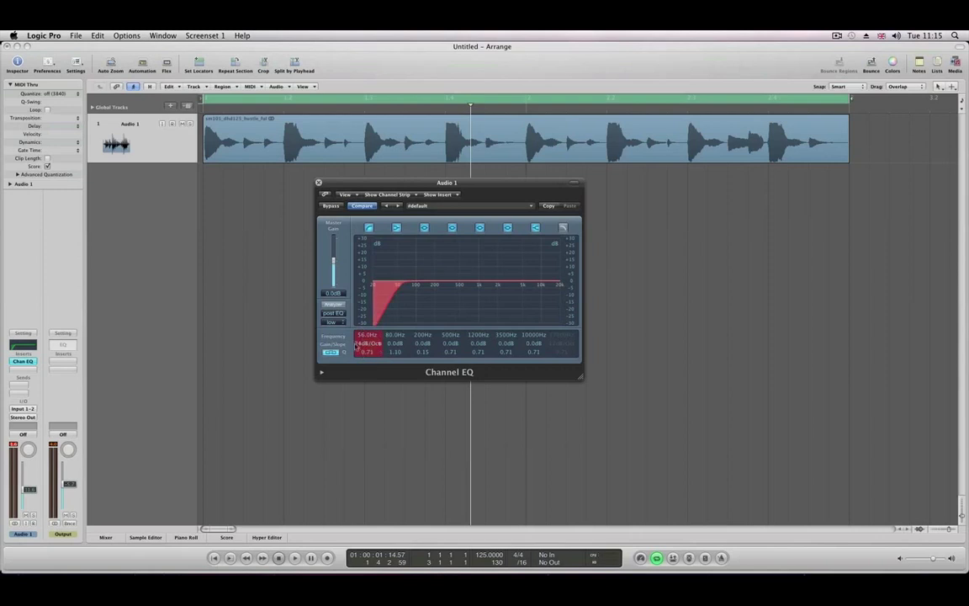
pyautogui.press('space')
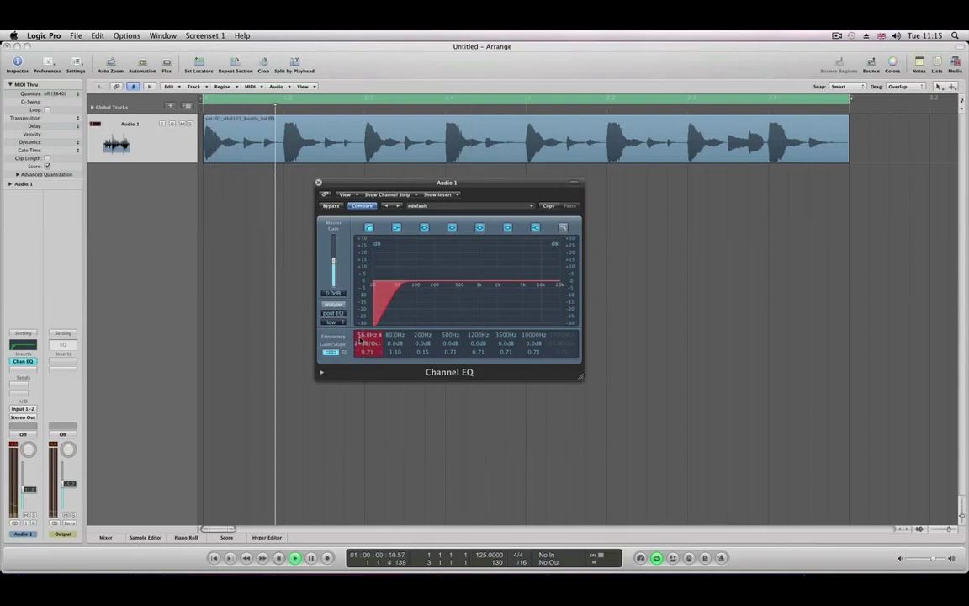
pyautogui.moveTo(357, 345)
pyautogui.mouseDown()
pyautogui.moveTo(361, 314)
pyautogui.moveTo(365, 334)
pyautogui.mouseUp()
pyautogui.press('space')
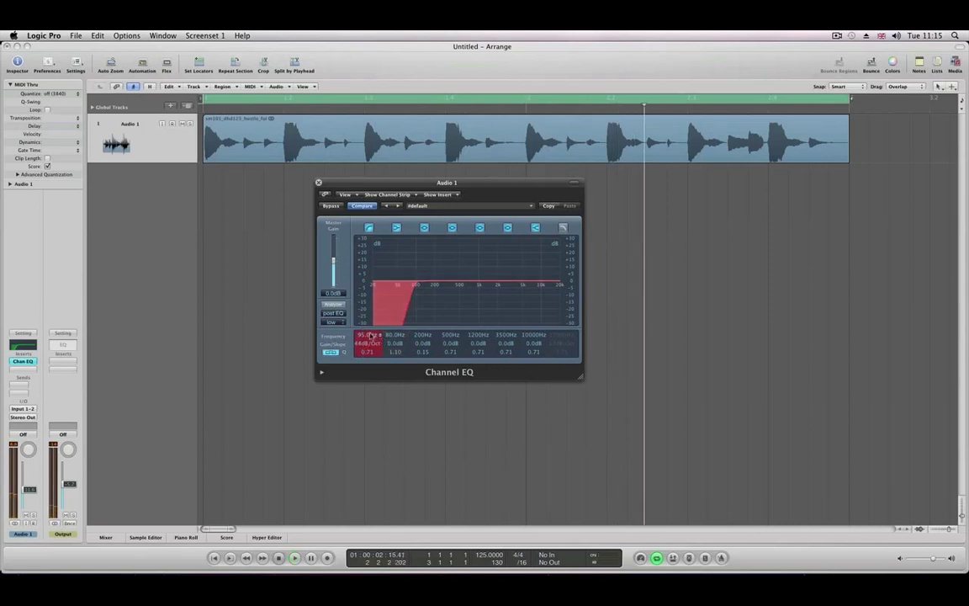
# Step: Audition the low cut at 150 Hz with a 6 dB/Oct slope, and set it back to 30 Hz and 24 dB/Oct
pyautogui.moveTo(413, 286); pyautogui.dragTo(422, 287)
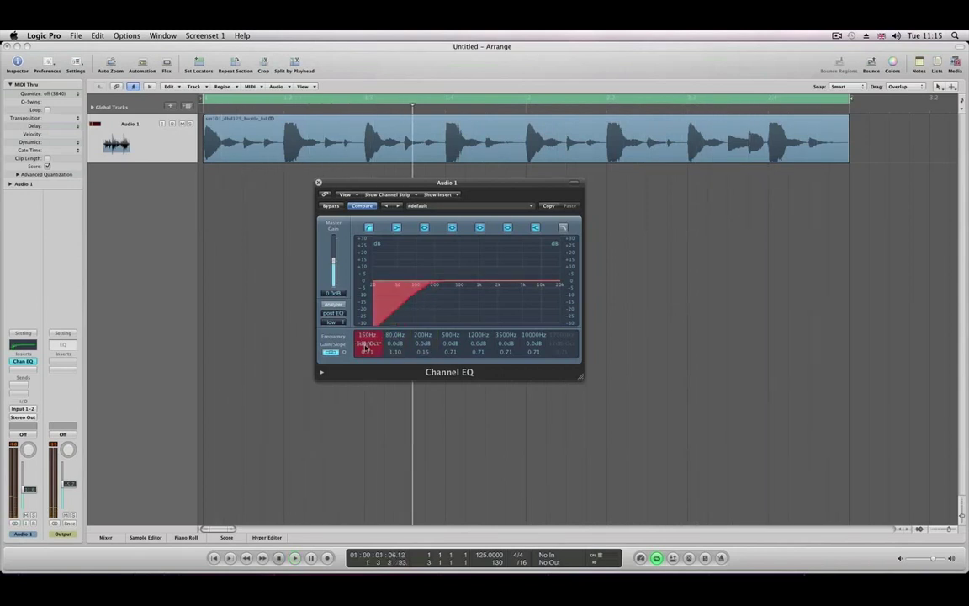
pyautogui.moveTo(366, 346)
pyautogui.mouseDown()
pyautogui.moveTo(367, 328)
pyautogui.moveTo(351, 334)
pyautogui.moveTo(359, 355)
pyautogui.mouseUp()
pyautogui.press('space')
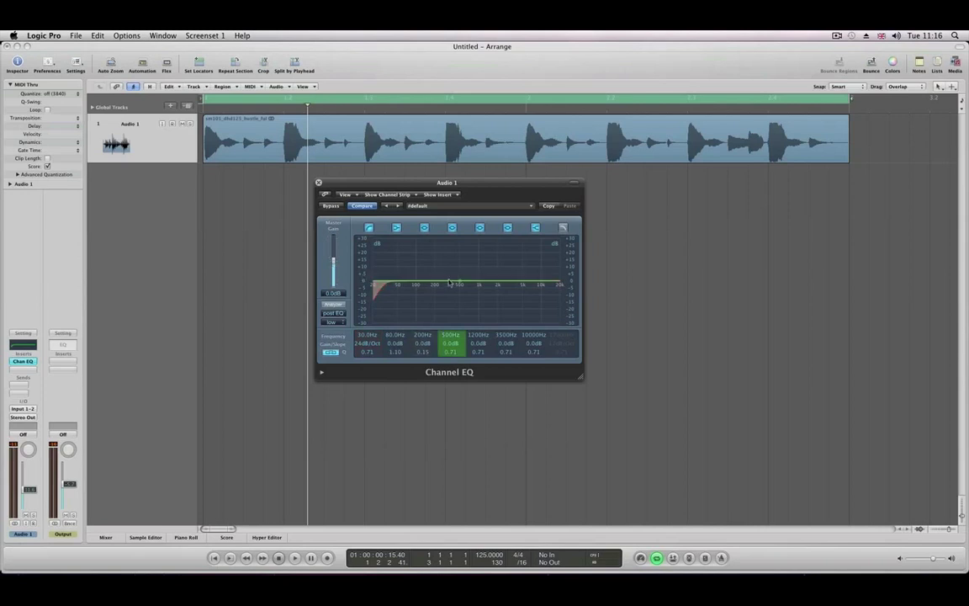
# Step: Move the wide 200 Hz band to 120 Hz and boost it by 6.5 dB
pyautogui.moveTo(449, 278); pyautogui.dragTo(421, 270)
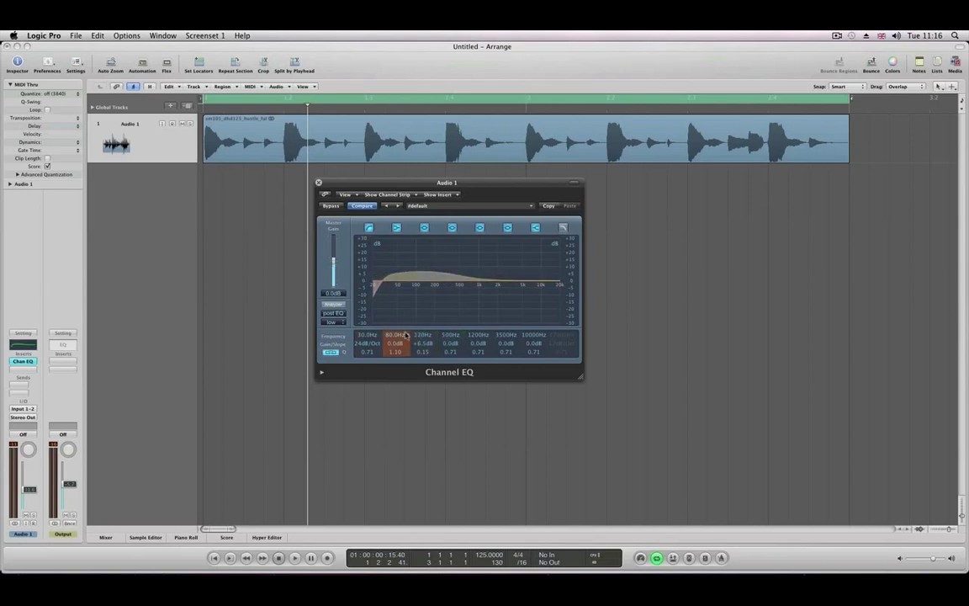
# Step: Zero the 120 Hz band, boost 770 Hz by 6.5 dB and the 4350 Hz high shelf by 7.5 dB, and audition the result with the master gain
pyautogui.keyDown('alt'); pyautogui.click(416, 342); pyautogui.keyUp('alt')
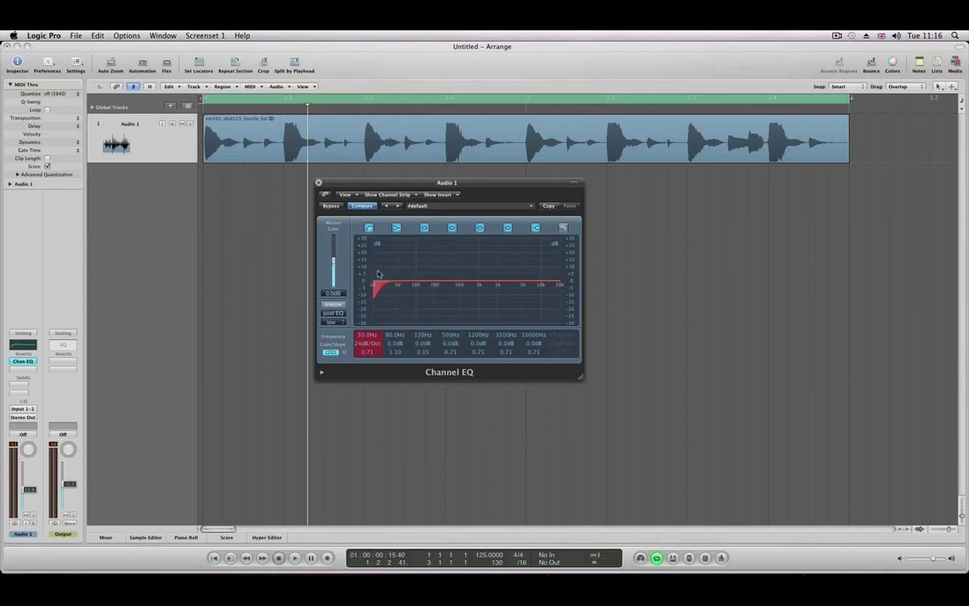
pyautogui.moveTo(483, 270); pyautogui.dragTo(472, 262)
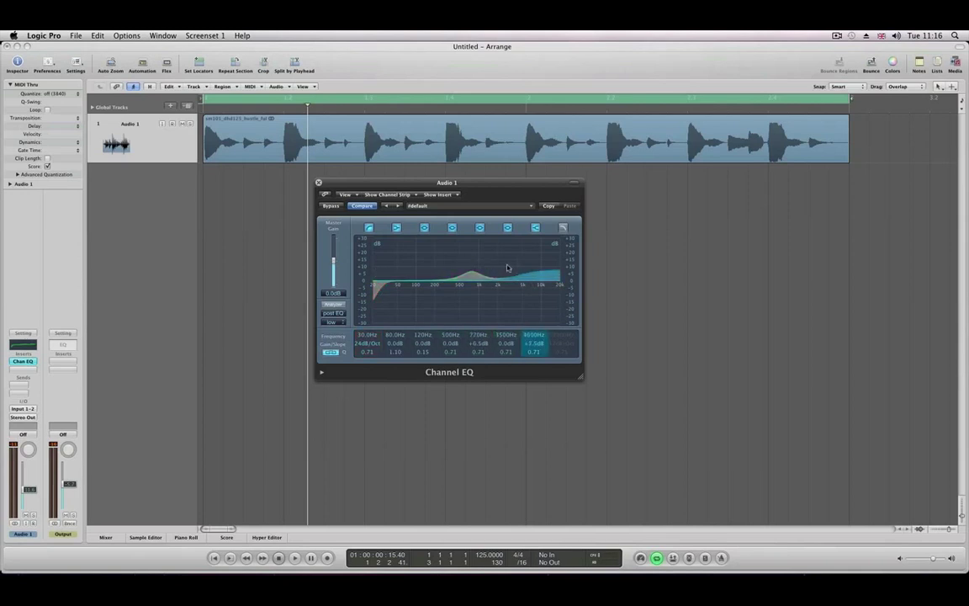
pyautogui.press('space')
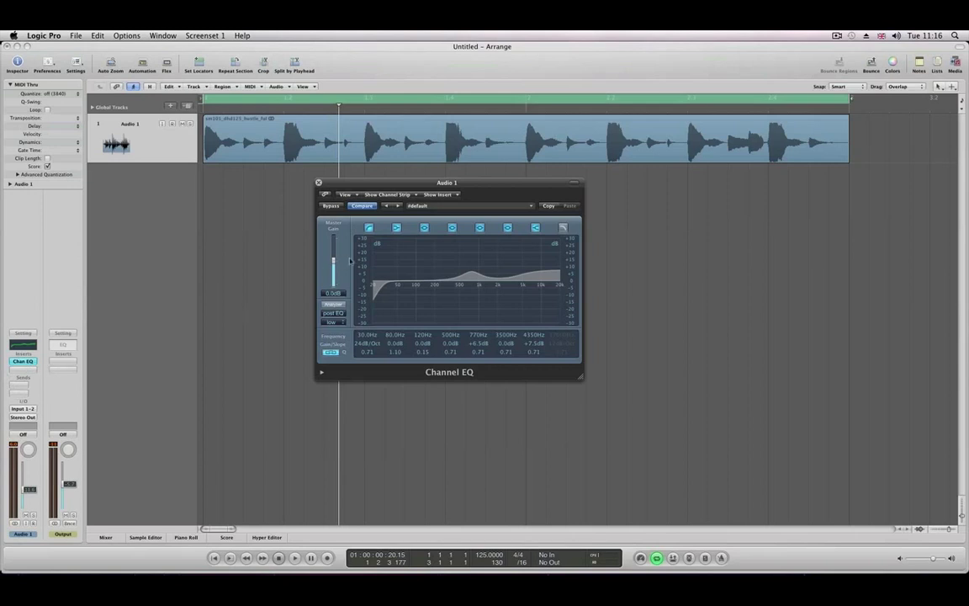
pyautogui.press('space')
pyautogui.moveTo(333, 262); pyautogui.dragTo(334, 257)
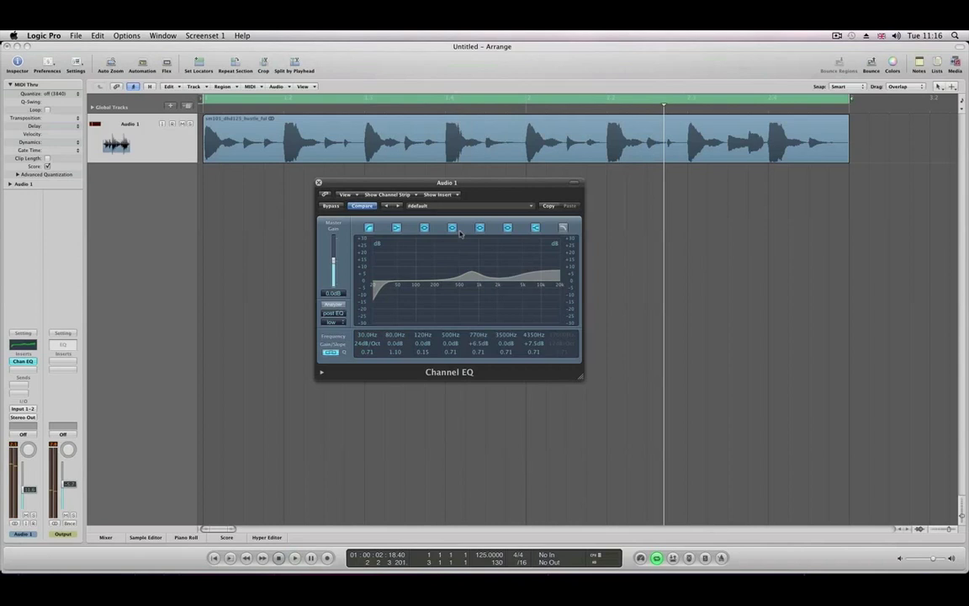
# Step: Reset the 770 Hz and 4350 Hz gains to 0 dB, and turn on the analyzer to audition the low cut at 270 Hz
pyautogui.keyDown('alt'); pyautogui.click(477, 343); pyautogui.keyUp('alt')
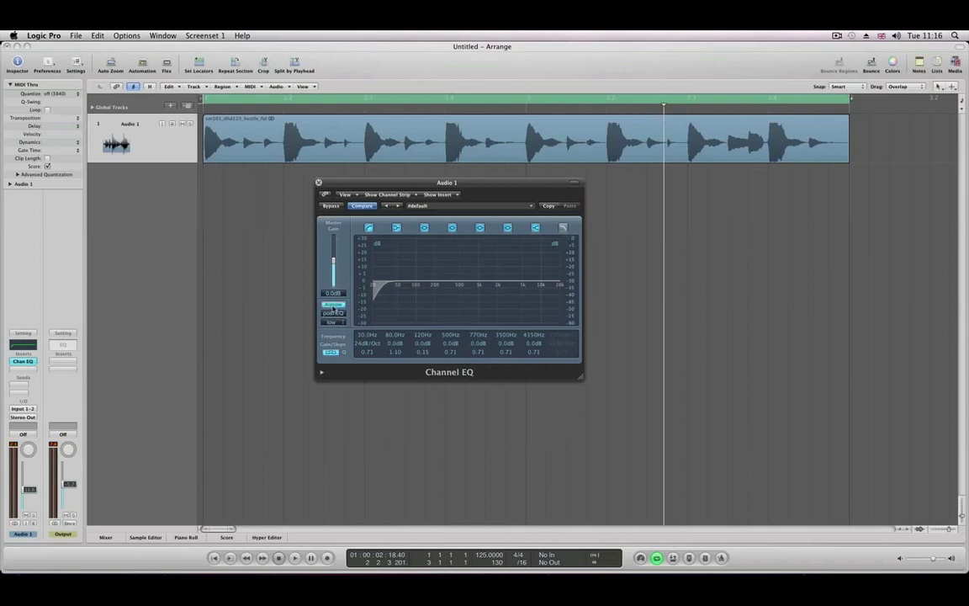
pyautogui.press('space')
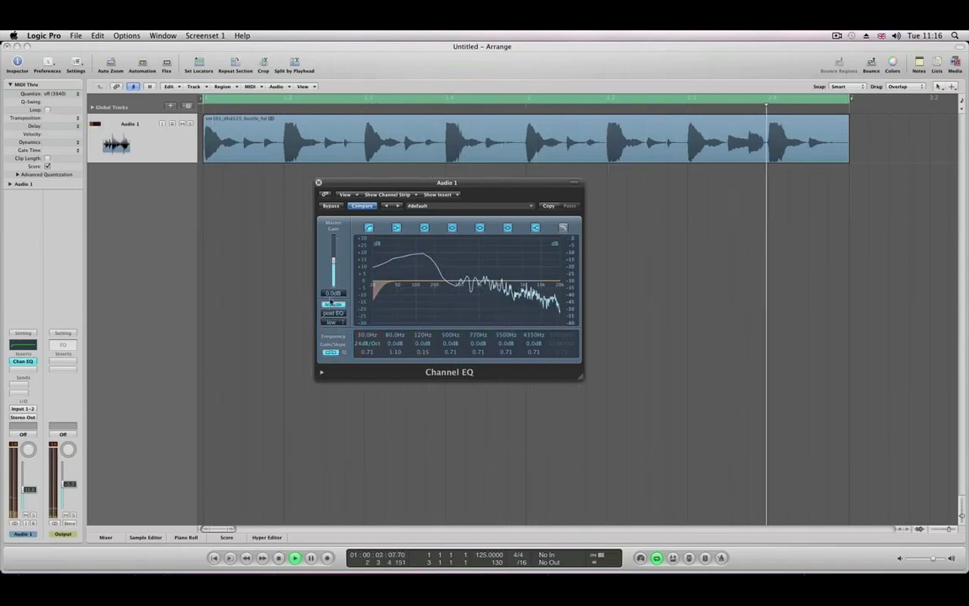
pyautogui.moveTo(362, 337); pyautogui.dragTo(367, 249)
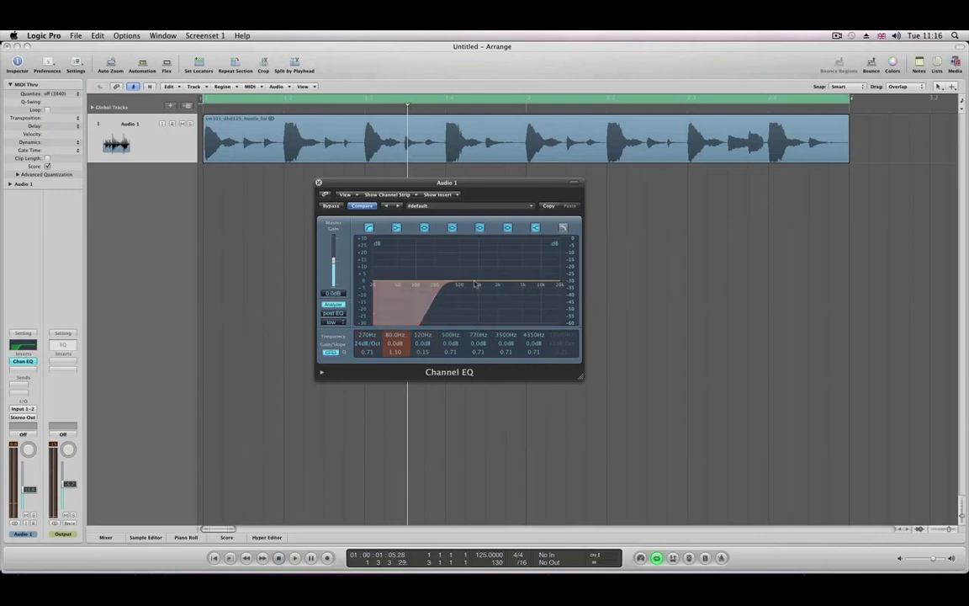
# Step: During playback, set the high shelf to 3400 Hz at +8 dB, the low cut to 58 Hz and the 120 Hz band to +4 dB
pyautogui.press('space')
pyautogui.moveTo(541, 274); pyautogui.dragTo(535, 265)
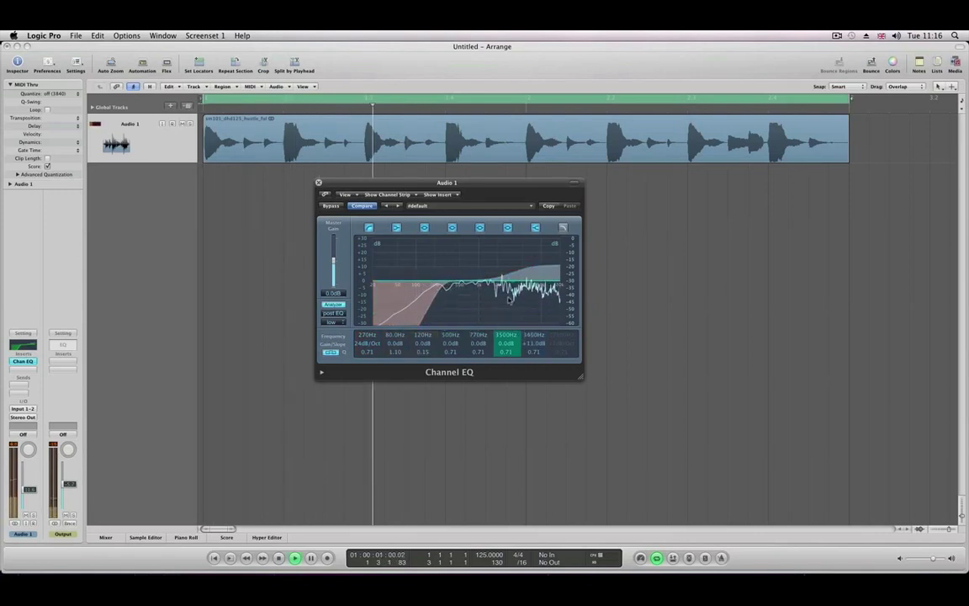
pyautogui.moveTo(533, 343); pyautogui.dragTo(534, 349)
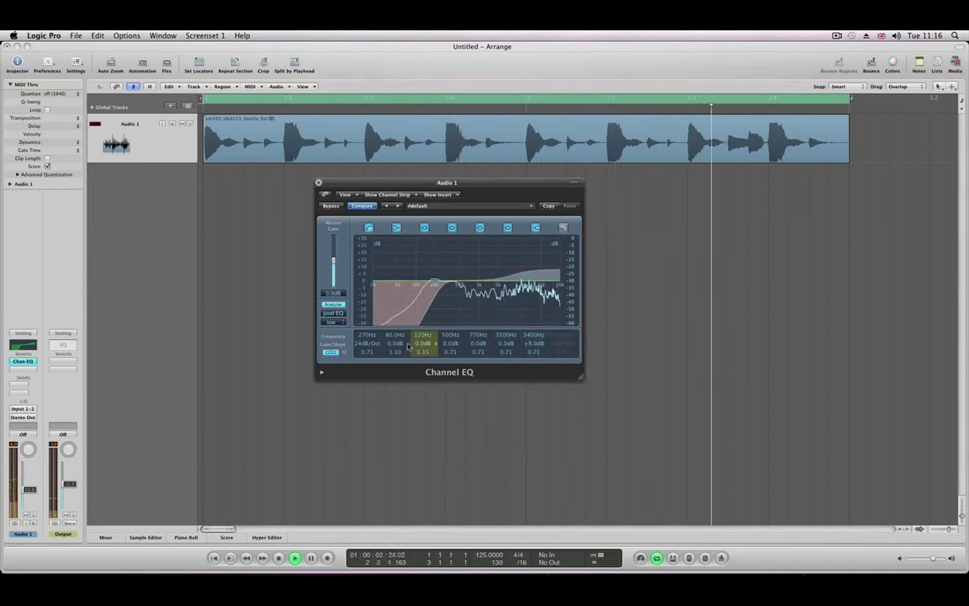
pyautogui.moveTo(370, 339); pyautogui.dragTo(357, 389)
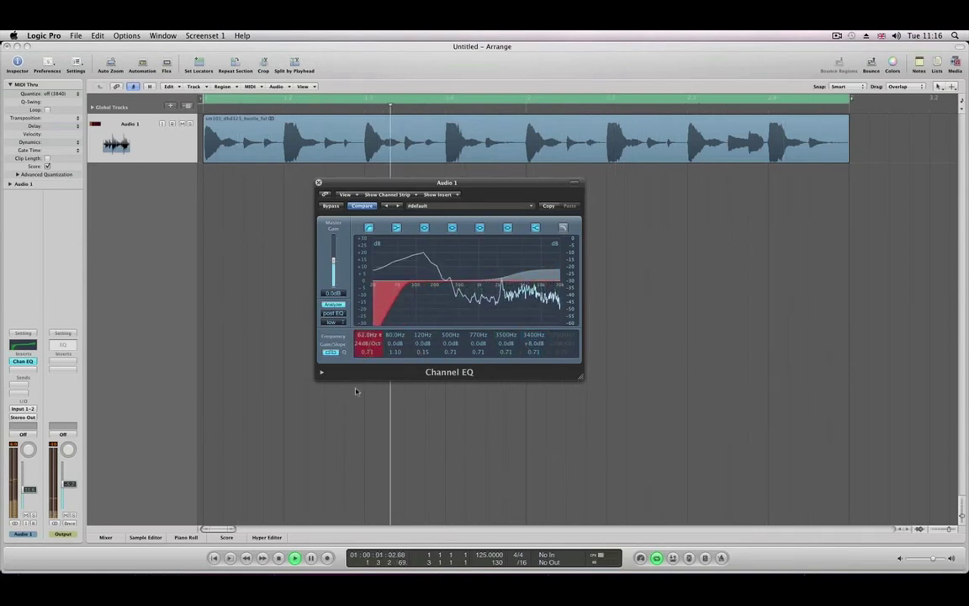
pyautogui.moveTo(424, 343); pyautogui.dragTo(424, 335)
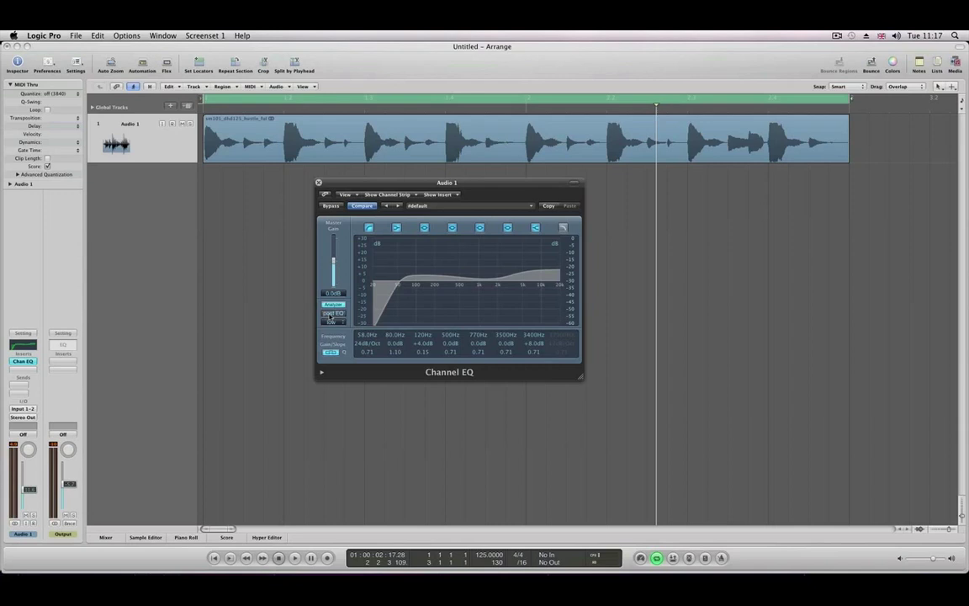
# Step: Audition the low cut at 36 Hz and at 186 Hz against the post-EQ analyzer curve
pyautogui.press('space')
pyautogui.moveTo(365, 335); pyautogui.dragTo(364, 353)
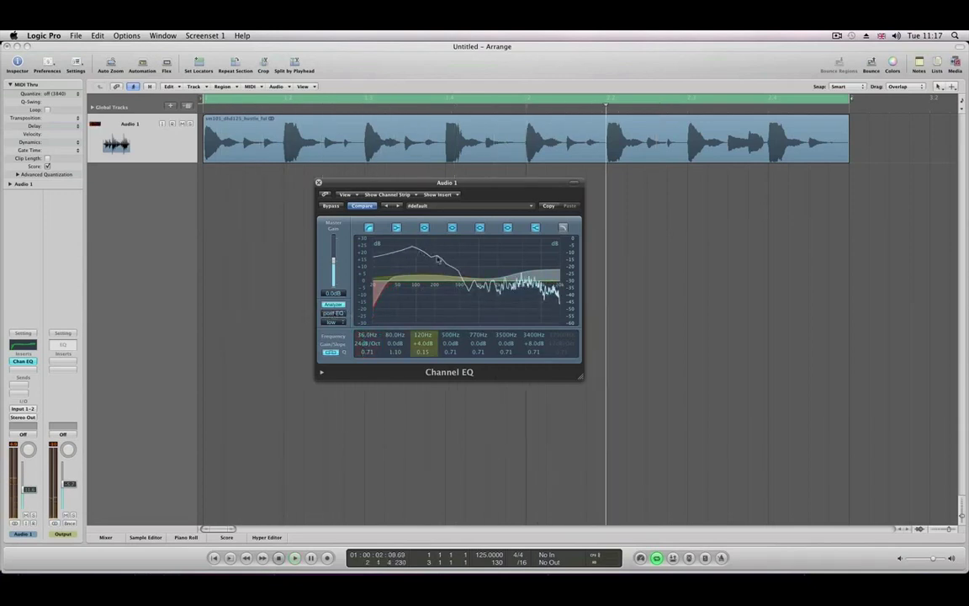
pyautogui.press('space')
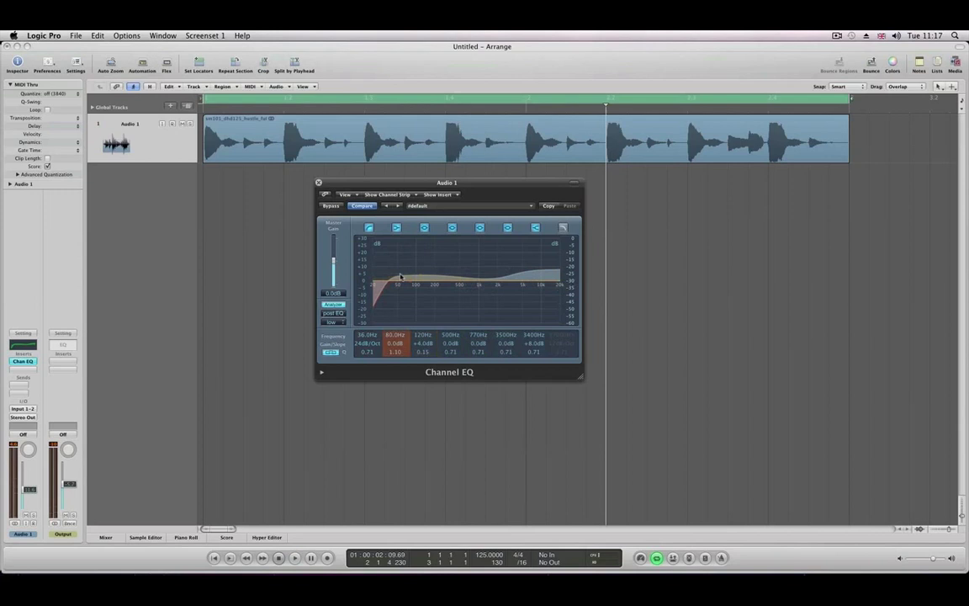
pyautogui.press('space')
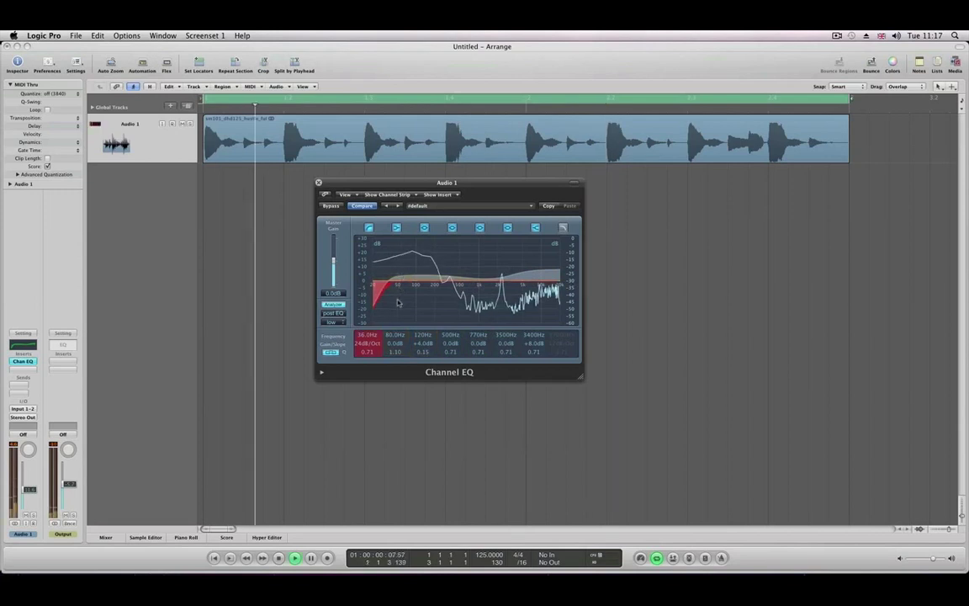
pyautogui.moveTo(359, 301); pyautogui.dragTo(360, 271)
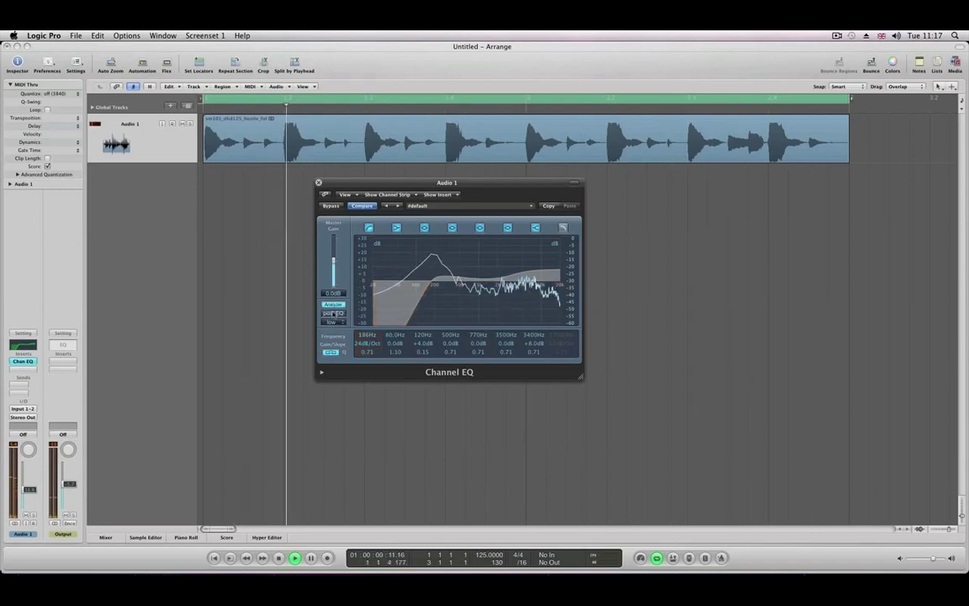
# Step: Switch the analyzer to pre EQ, set the high shelf to +2.5 dB and the low cut to 210 Hz, and return to post EQ
pyautogui.click(332, 313)
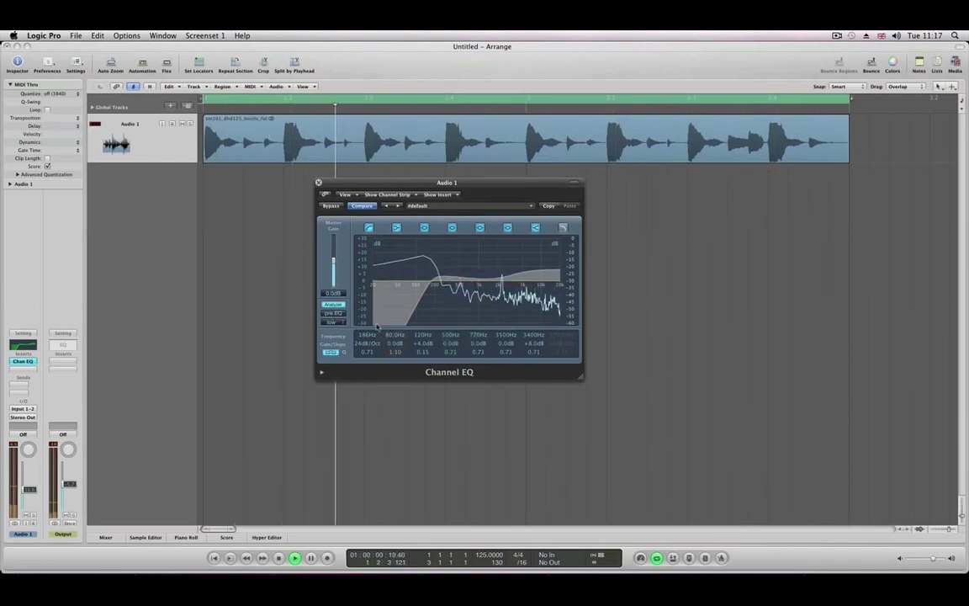
pyautogui.moveTo(531, 346); pyautogui.dragTo(532, 353)
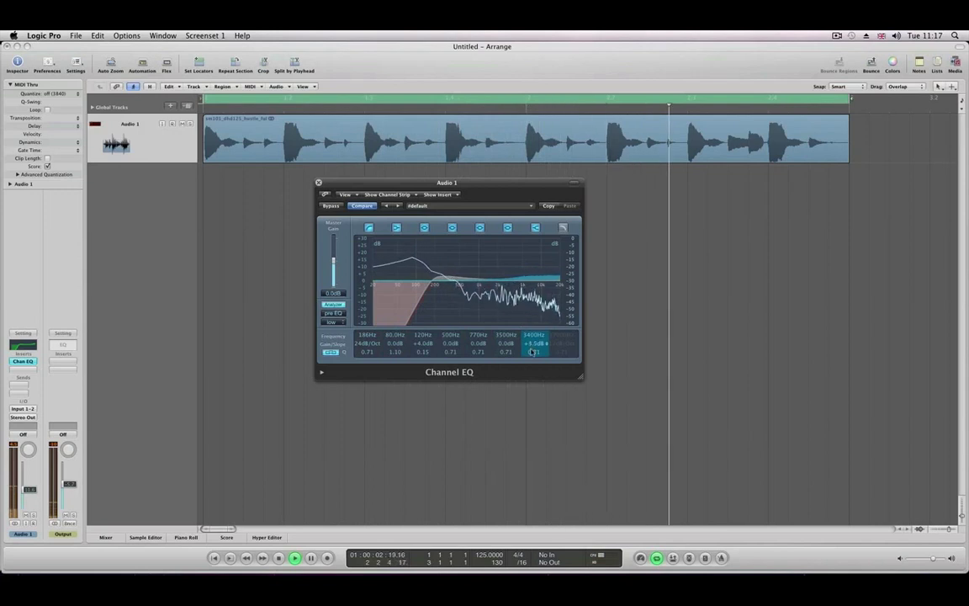
pyautogui.moveTo(370, 337)
pyautogui.mouseDown()
pyautogui.moveTo(368, 269)
pyautogui.moveTo(367, 333)
pyautogui.mouseUp()
pyautogui.click(332, 313)
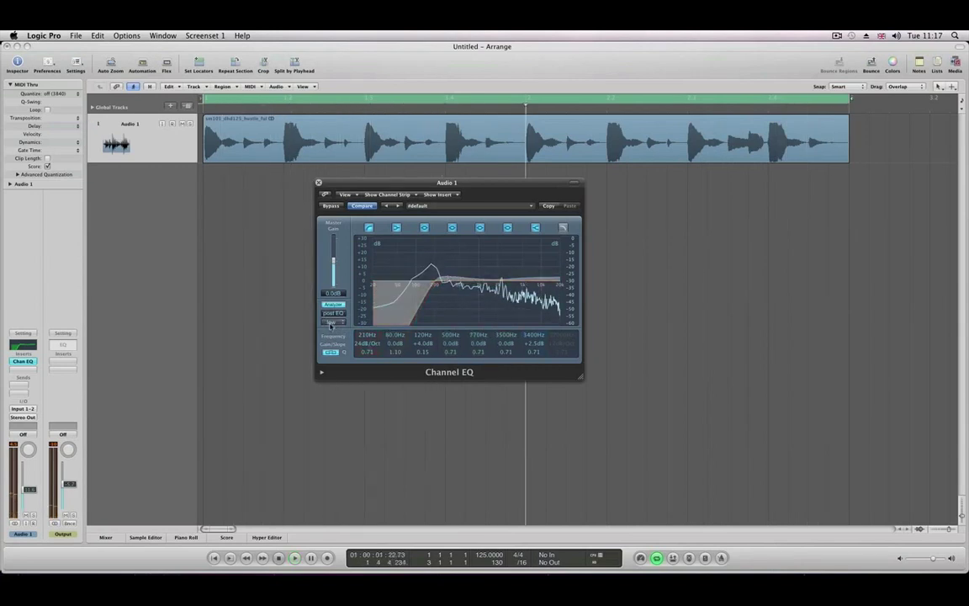
# Step: Set the analyzer resolution to high (4096 points), and lower the low cut to 104 Hz
pyautogui.click(331, 323)
pyautogui.click(357, 340)
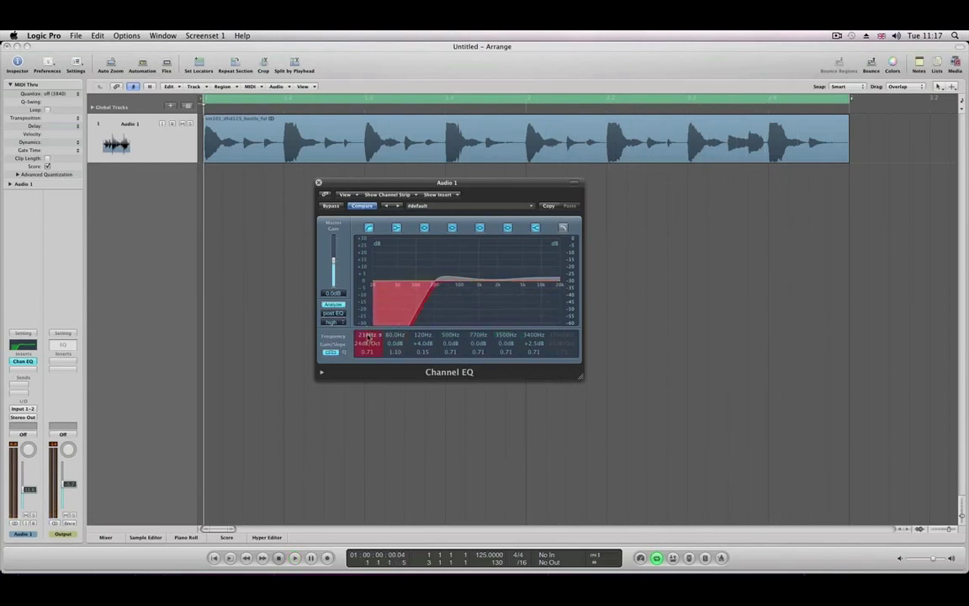
pyautogui.moveTo(368, 337); pyautogui.dragTo(368, 361)
pyautogui.click(335, 324)
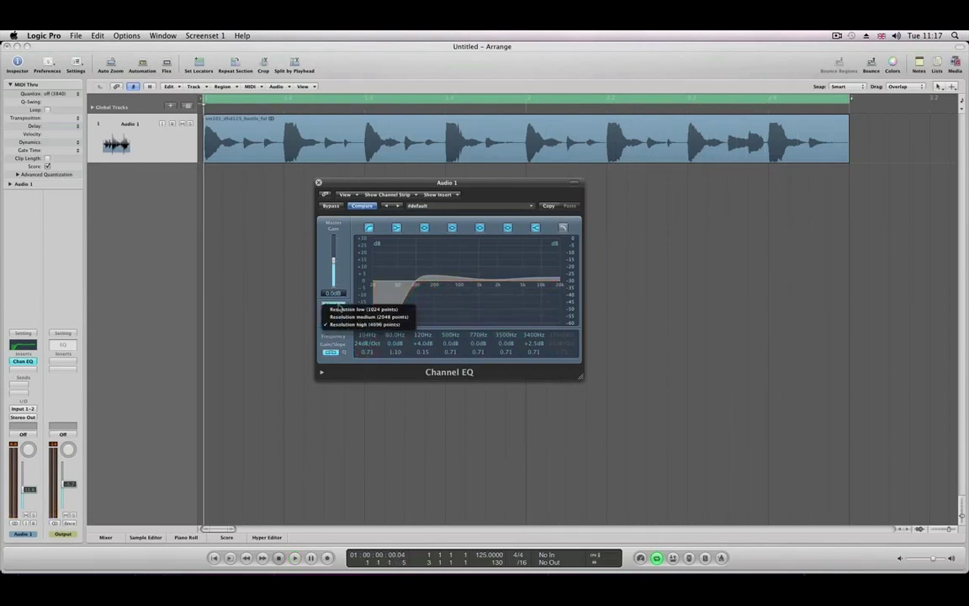
pyautogui.click(338, 324)
# Step: Play the loop with the high-resolution analyzer, and lower the low cut to 55 Hz
pyautogui.press('space')
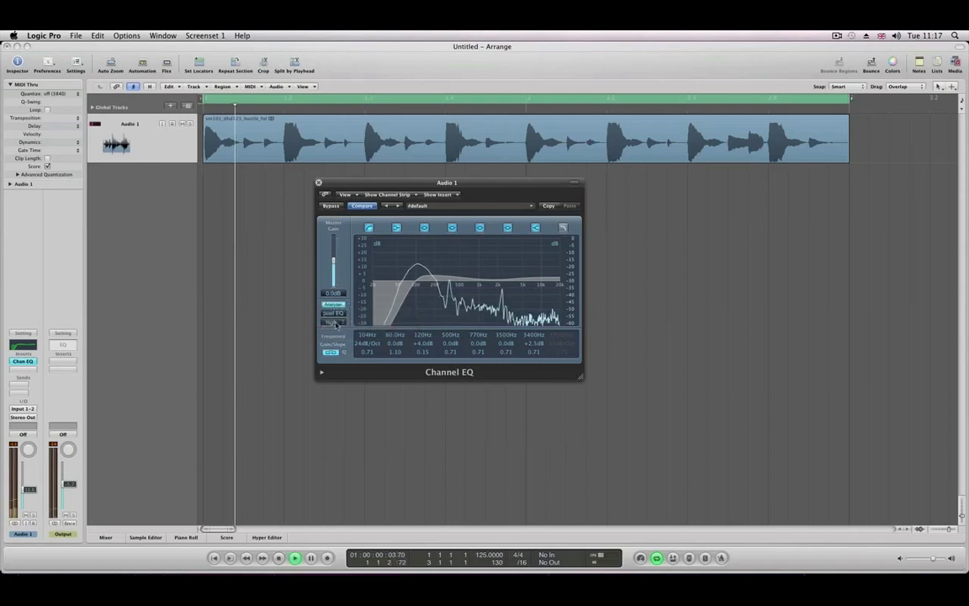
pyautogui.moveTo(368, 335); pyautogui.dragTo(365, 353)
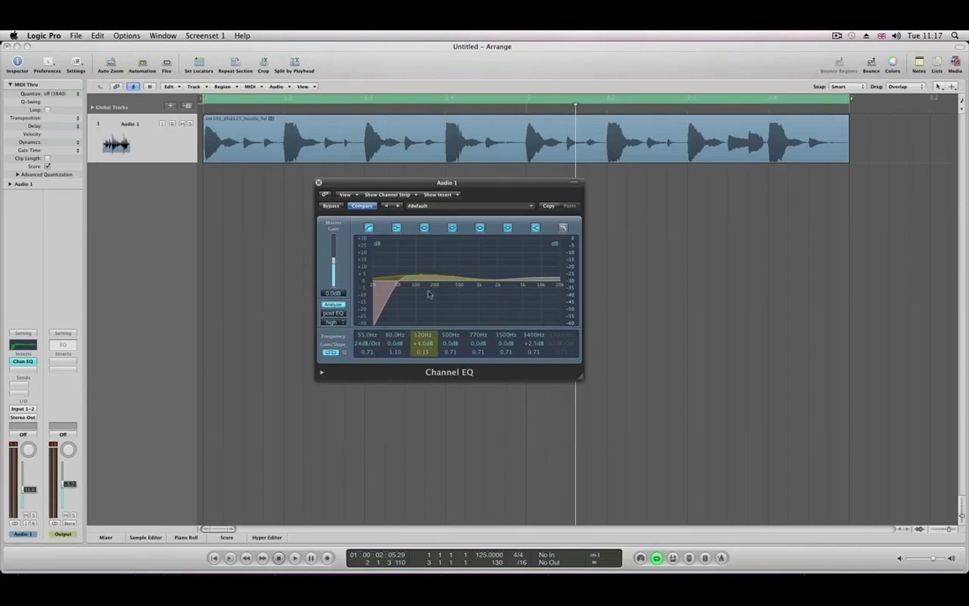
pyautogui.press('Return')
pyautogui.press('space')
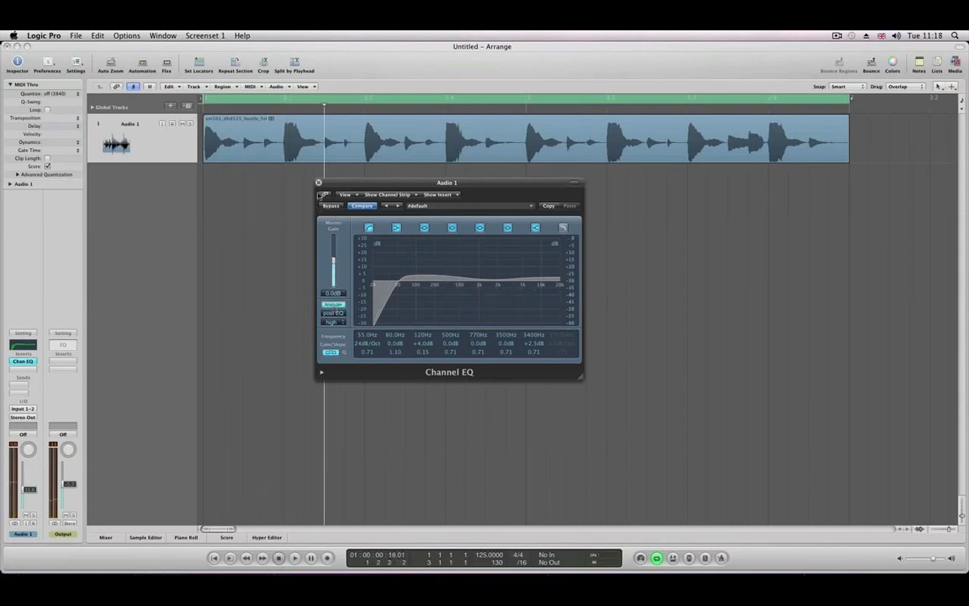
# Step: Close and reopen the Channel EQ window, and set the 55 Hz low cut's slope to 6 dB/Oct
pyautogui.click(319, 182)
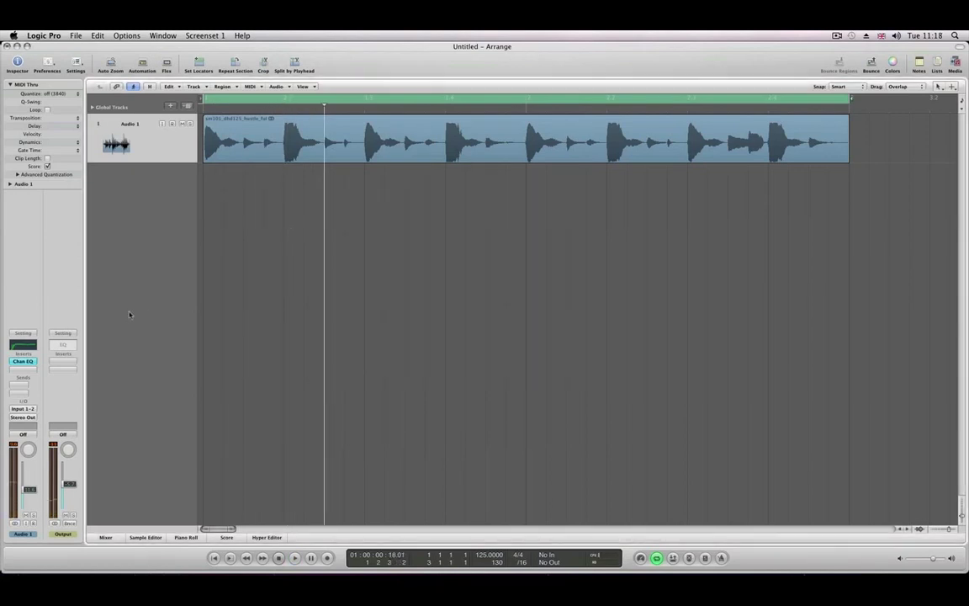
pyautogui.click(24, 362)
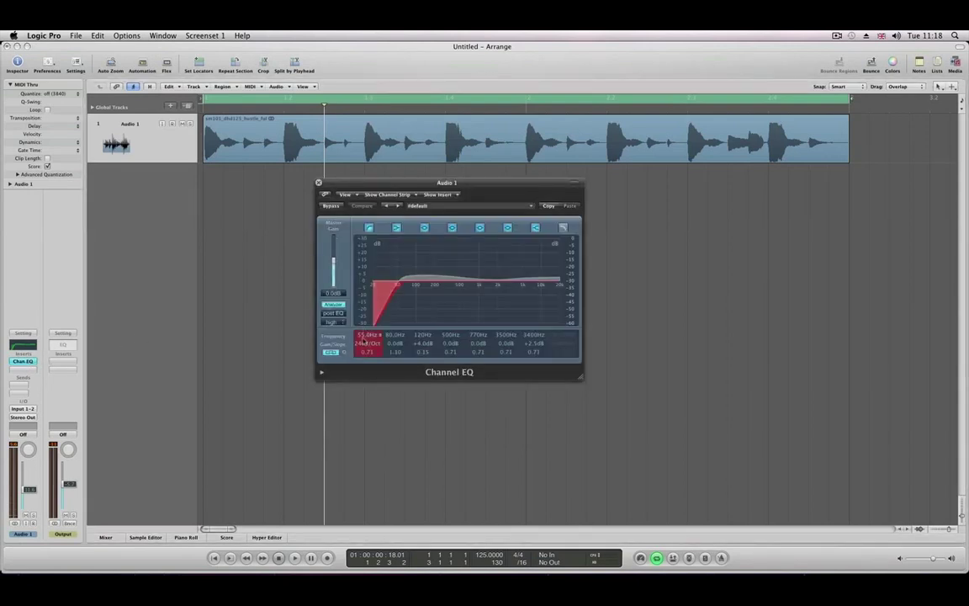
pyautogui.moveTo(367, 345); pyautogui.dragTo(360, 308)
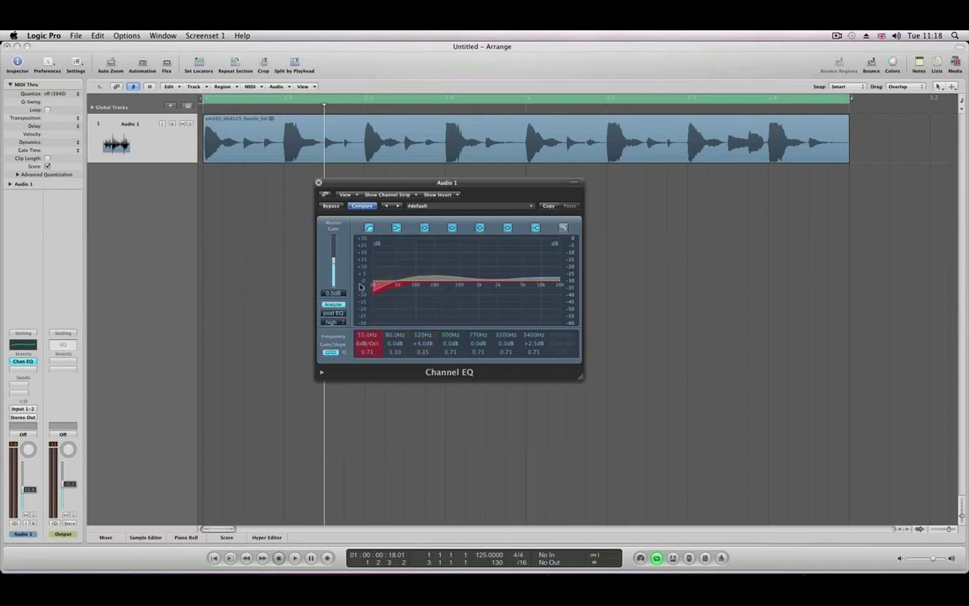
# Step: Zoom the EQ gain scale in and back out to ±30 dB, and cut the 770 Hz band by 12.5 dB
pyautogui.moveTo(363, 283); pyautogui.dragTo(372, 187)
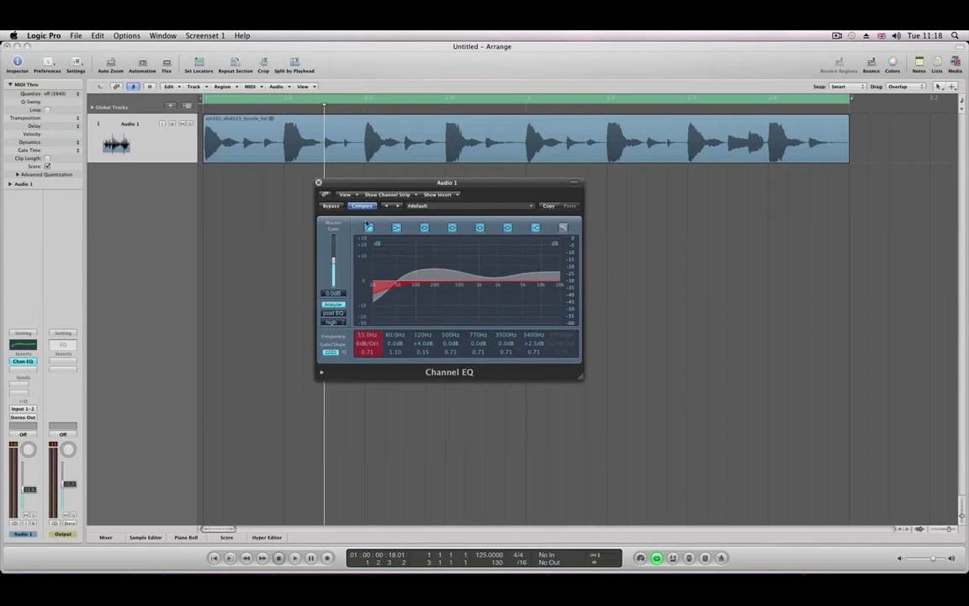
pyautogui.moveTo(364, 240); pyautogui.dragTo(363, 308)
pyautogui.moveTo(363, 258); pyautogui.dragTo(365, 329)
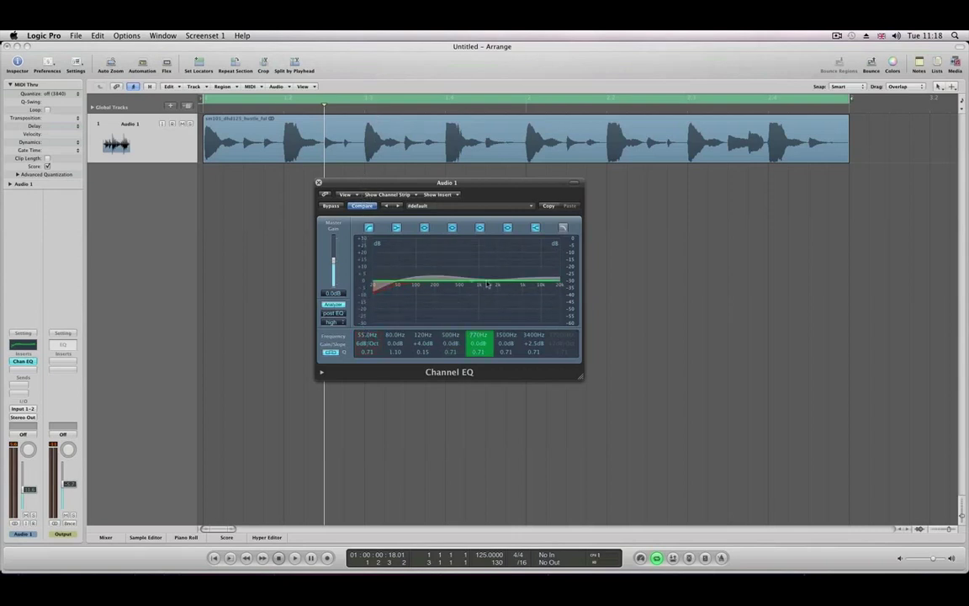
pyautogui.moveTo(362, 252); pyautogui.dragTo(361, 158)
pyautogui.moveTo(359, 201); pyautogui.dragTo(375, 355)
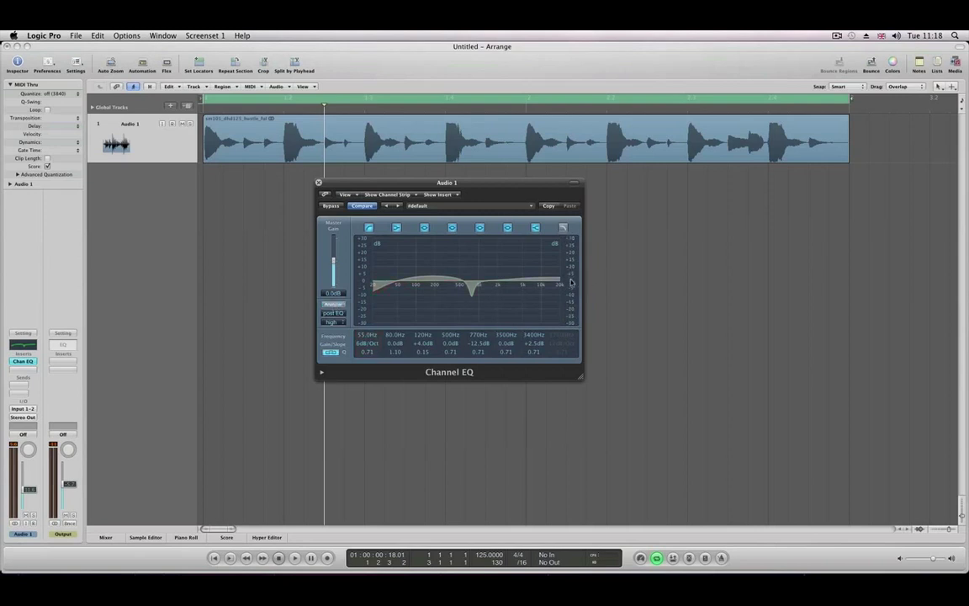
# Step: Play the loop with the analyzer on, and shift its dB scale up and down, ending at -25 to -85 dB
pyautogui.moveTo(571, 284); pyautogui.dragTo(571, 324)
pyautogui.press('space')
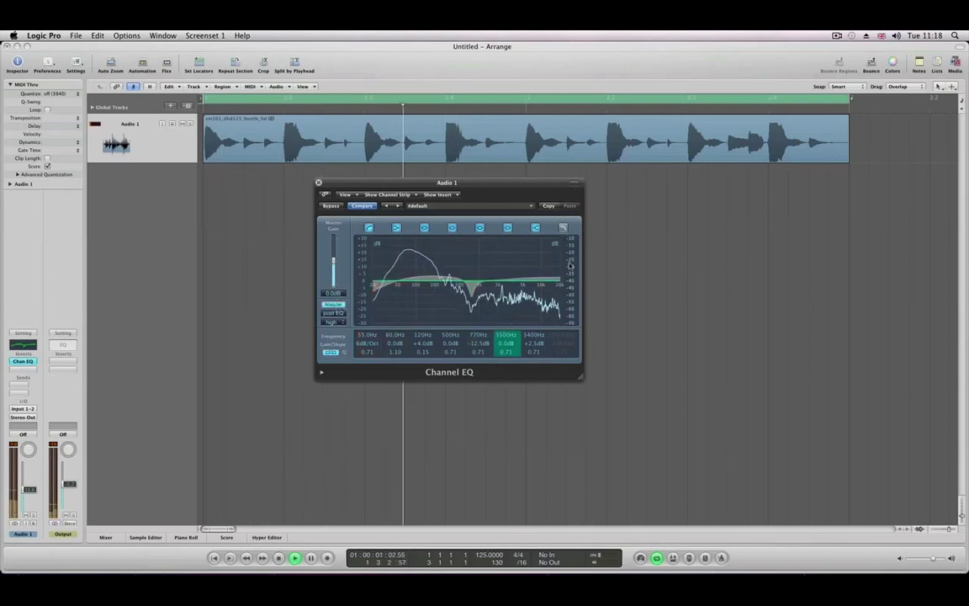
pyautogui.moveTo(571, 234); pyautogui.dragTo(573, 186)
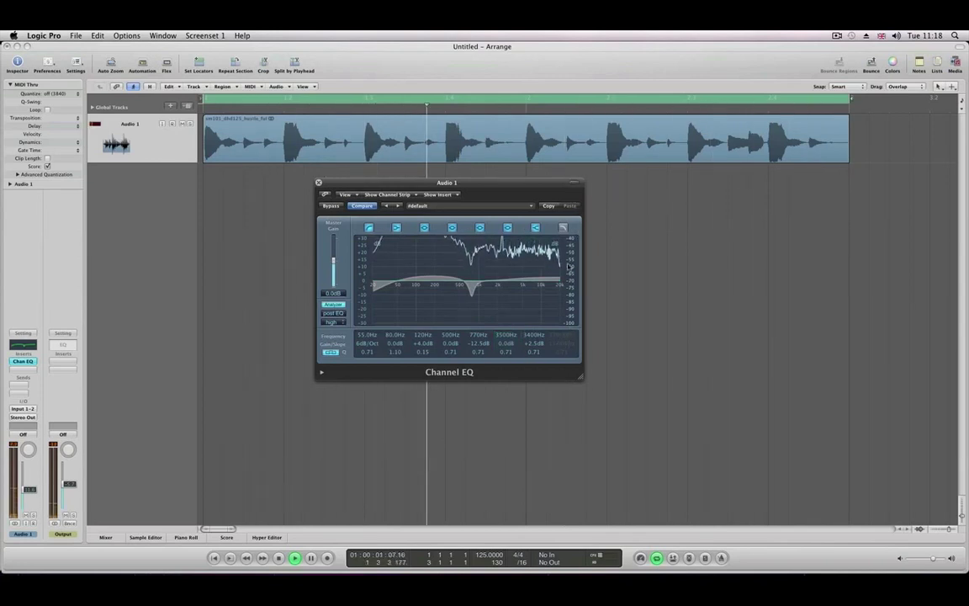
pyautogui.moveTo(572, 274); pyautogui.dragTo(570, 296)
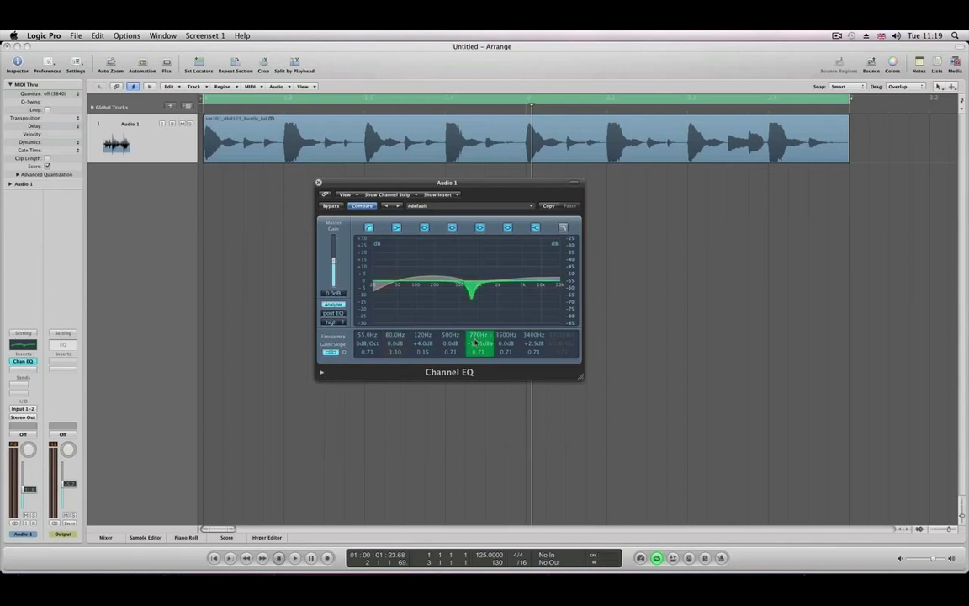
# Step: Reset the 770 Hz band to 0 dB, reveal the extended EQ parameters, and audition the loop in Peak analyzer mode
pyautogui.click(321, 374)
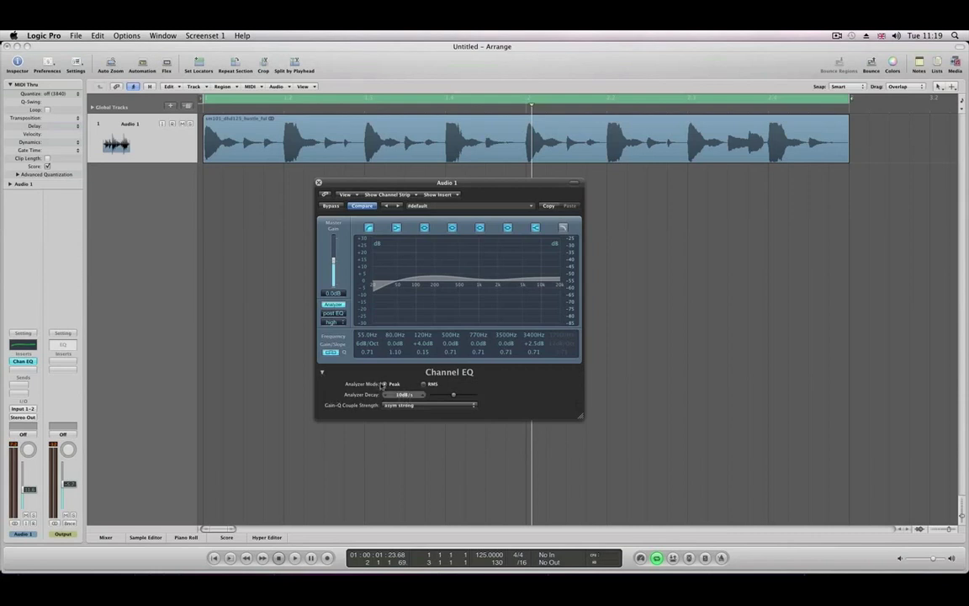
pyautogui.press('space')
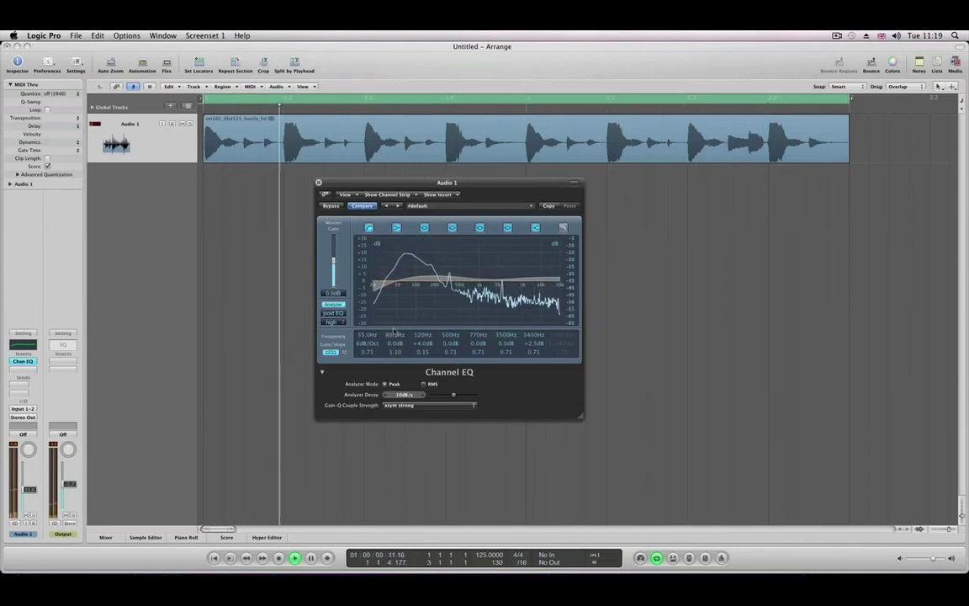
pyautogui.press('space')
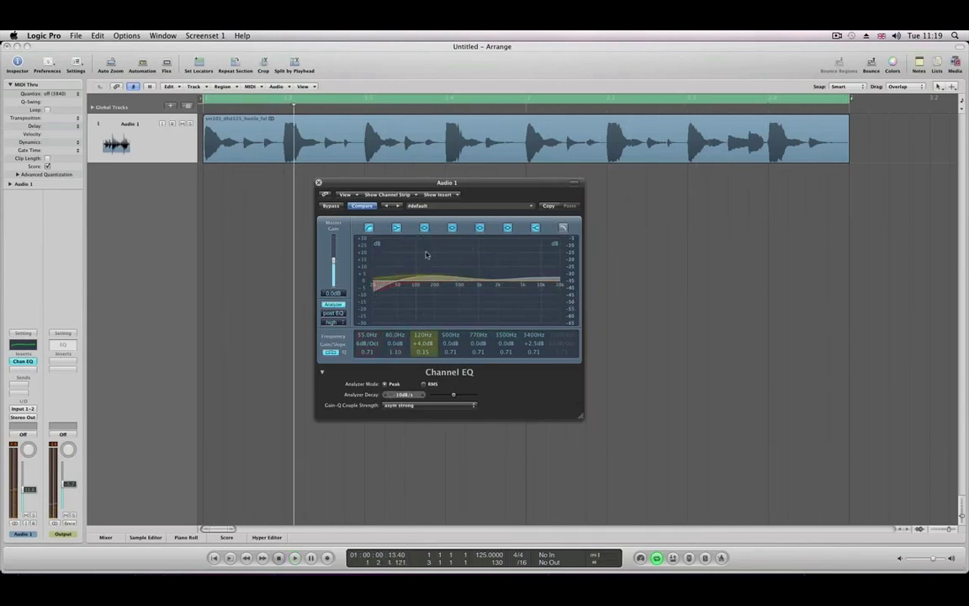
# Step: Audition the loop while trying the RMS analyzer mode and a 0 dB/s decay, leaving Analyzer Decay at 30 dB/s
pyautogui.click(425, 385)
pyautogui.press('space')
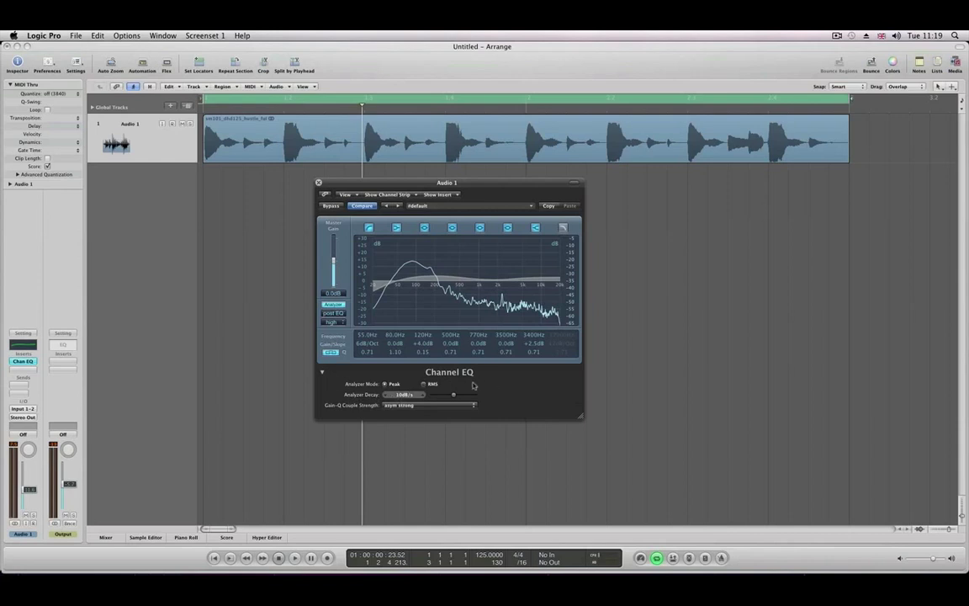
pyautogui.moveTo(454, 394); pyautogui.dragTo(489, 398)
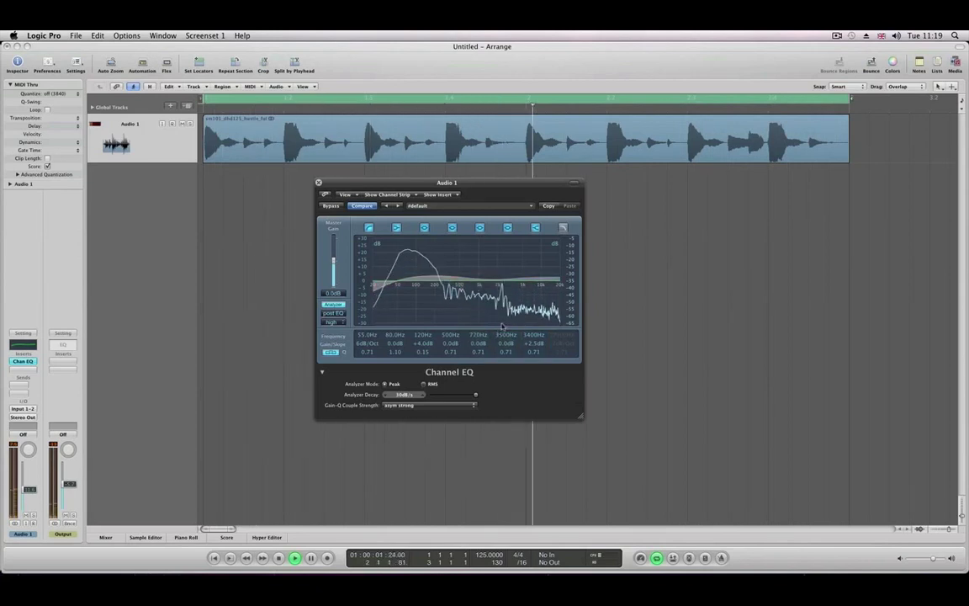
pyautogui.moveTo(476, 395); pyautogui.dragTo(413, 397)
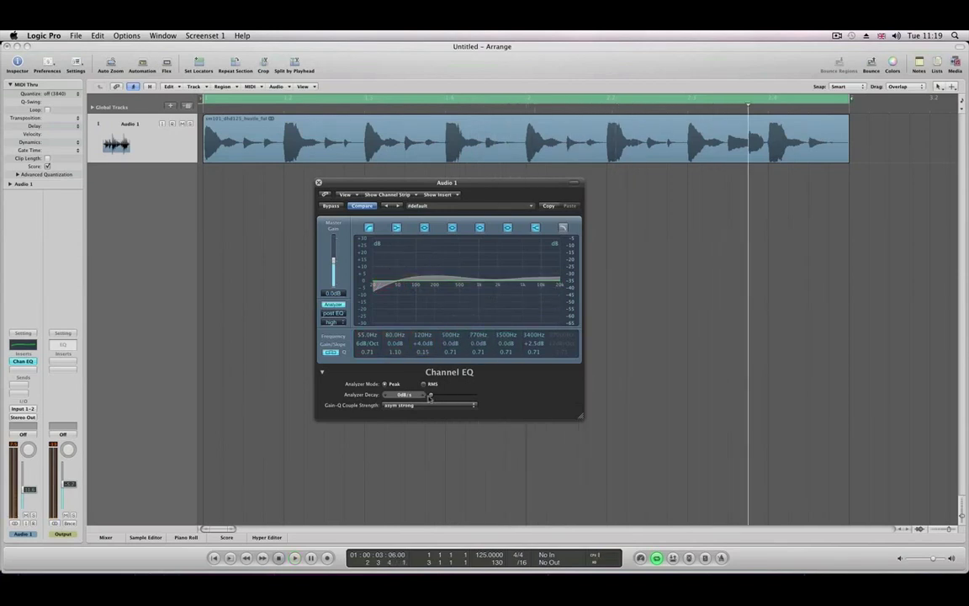
pyautogui.moveTo(430, 397); pyautogui.dragTo(474, 402)
pyautogui.press('space')
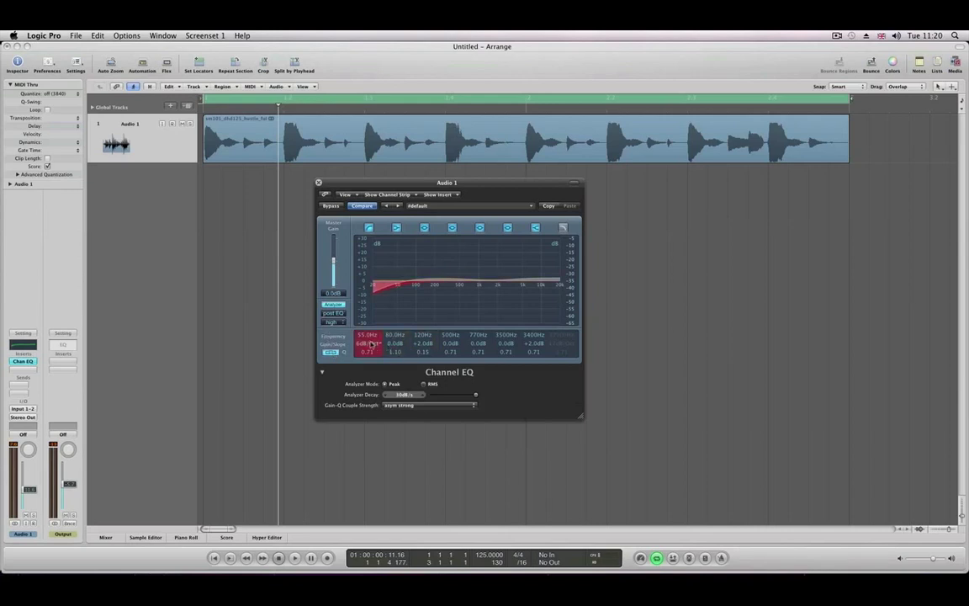
# Step: Steepen the 55 Hz low cut to 24 dB/Oct, try another cutoff frequency, and switch the low cut off
pyautogui.moveTo(364, 343); pyautogui.dragTo(364, 346)
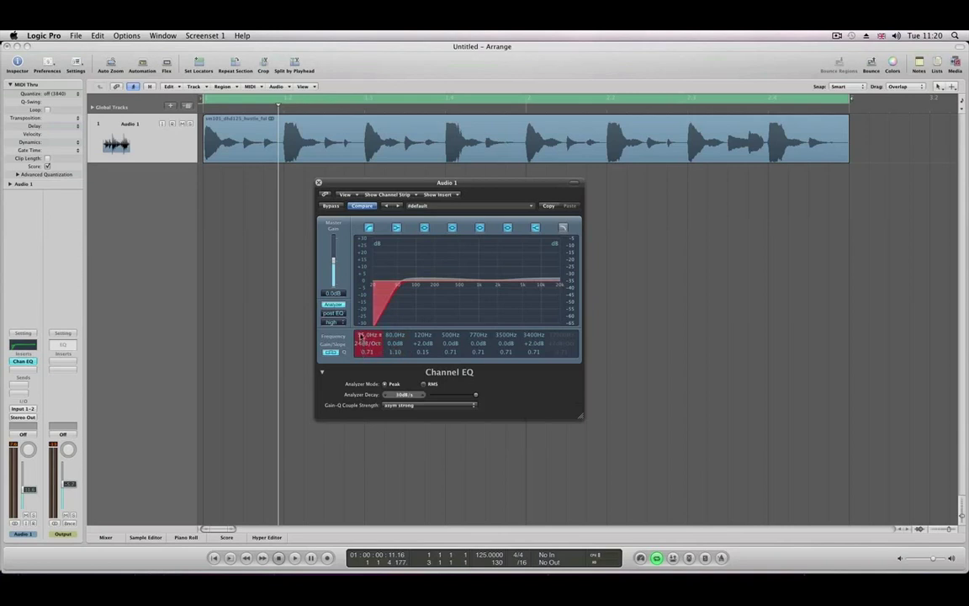
pyautogui.moveTo(361, 335); pyautogui.dragTo(360, 292)
pyautogui.click(368, 227)
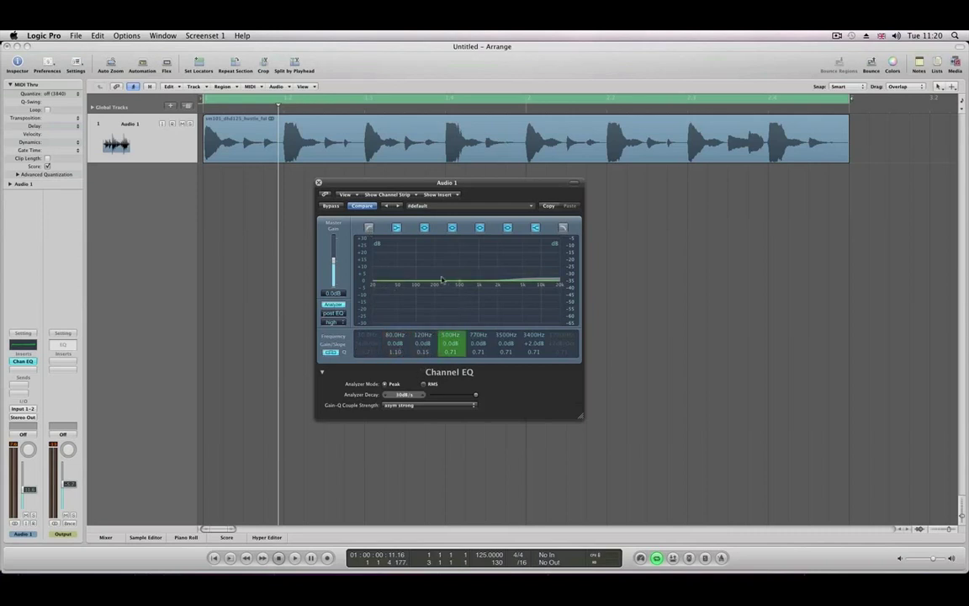
# Step: Reset the 120 Hz band's Q to 0.71 and its gain to default, and boost it to +24 dB at 110 Hz
pyautogui.moveTo(437, 279); pyautogui.dragTo(434, 277)
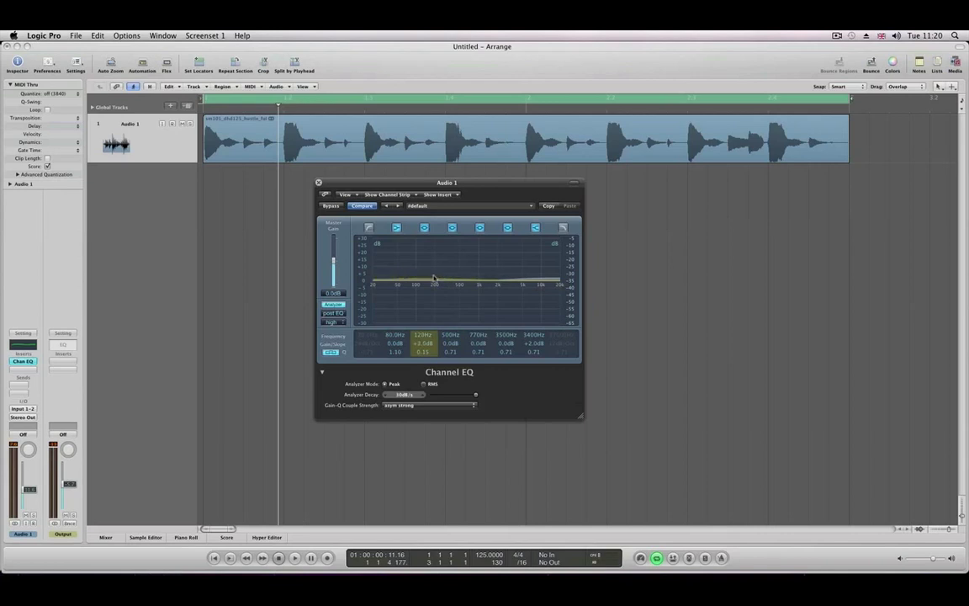
pyautogui.keyDown('alt'); pyautogui.click(422, 352); pyautogui.keyUp('alt')
pyautogui.keyDown('alt'); pyautogui.click(421, 345); pyautogui.keyUp('alt')
pyautogui.moveTo(435, 283); pyautogui.dragTo(434, 238)
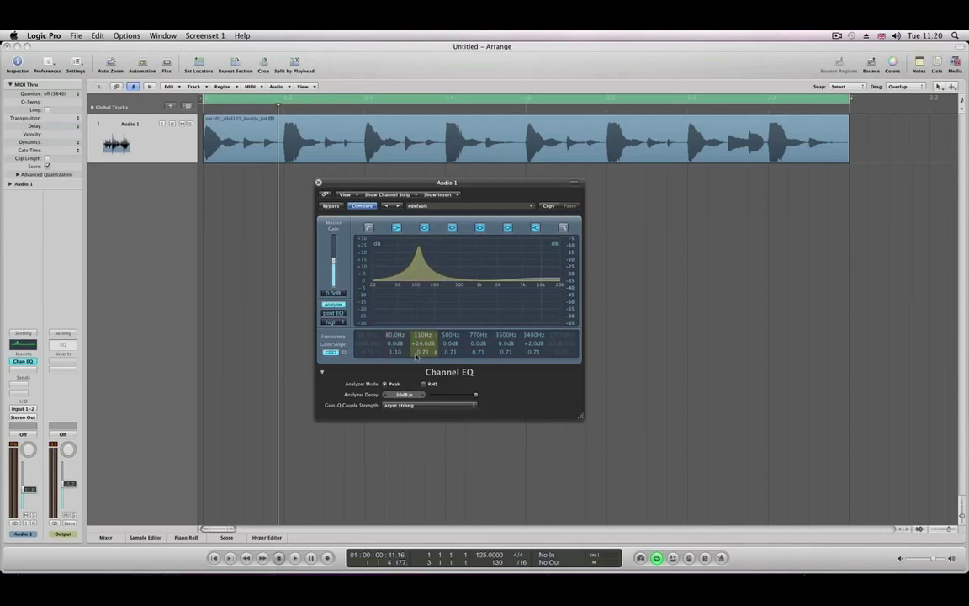
# Step: Reset the 110 Hz band's gain to 0 dB, try raising and lowering it on the curve, and move the band to 128 Hz
pyautogui.keyDown('alt'); pyautogui.click(422, 344); pyautogui.keyUp('alt')
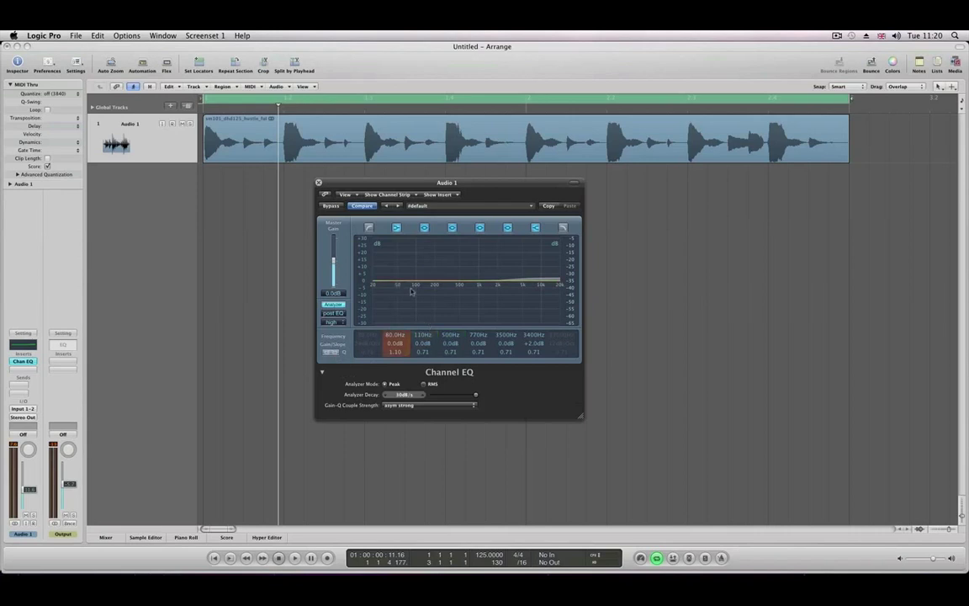
pyautogui.moveTo(418, 281); pyautogui.dragTo(420, 246)
pyautogui.keyDown('alt'); pyautogui.click(423, 346); pyautogui.keyUp('alt')
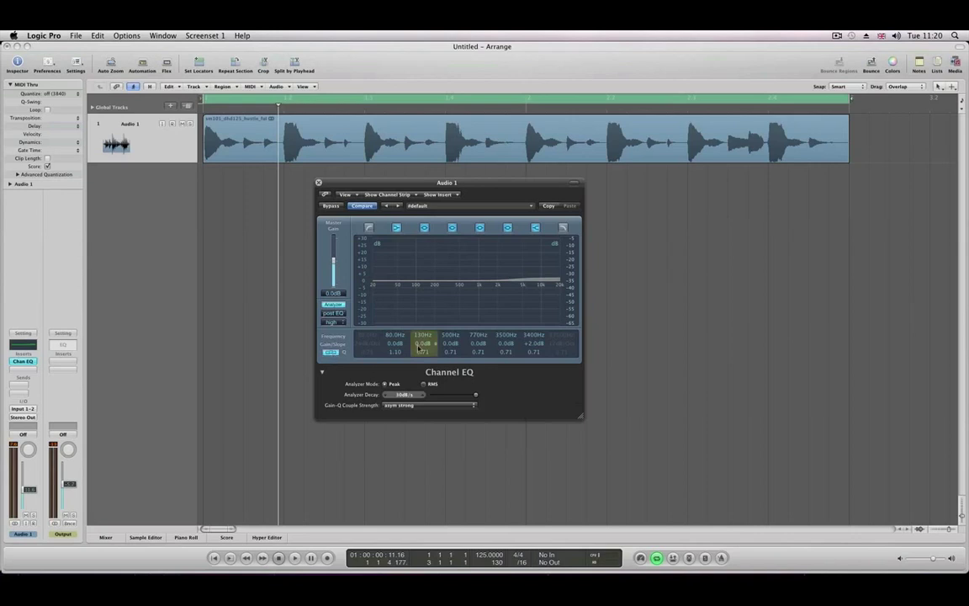
pyautogui.moveTo(418, 280)
pyautogui.mouseDown()
pyautogui.moveTo(422, 224)
pyautogui.moveTo(420, 321)
pyautogui.moveTo(418, 293)
pyautogui.mouseUp()
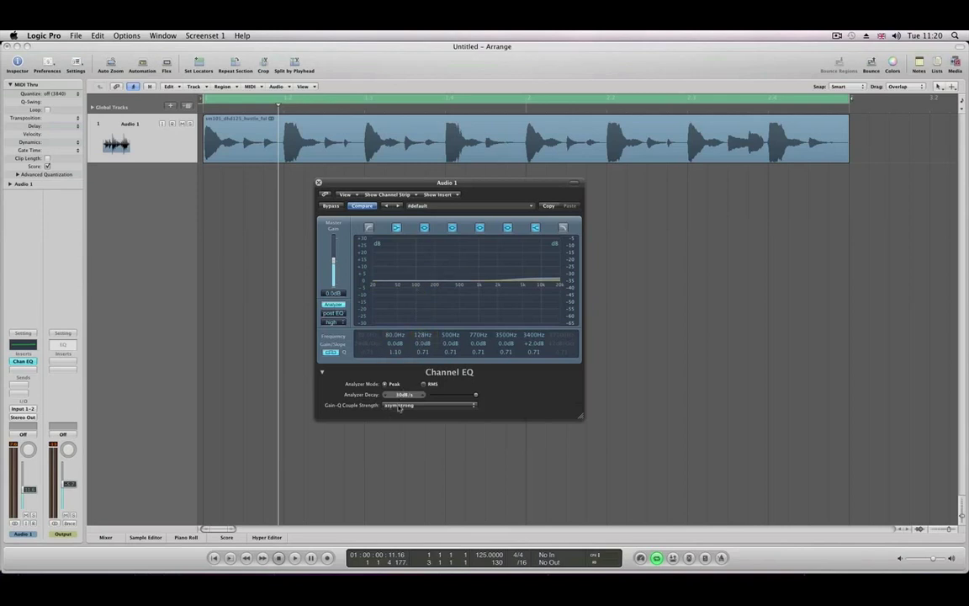
# Step: With Gain-Q Couple Strength at asym strong, try a 24 dB boost and a cut on the 128 Hz band, and reset its gain to 0 dB
pyautogui.click(399, 406)
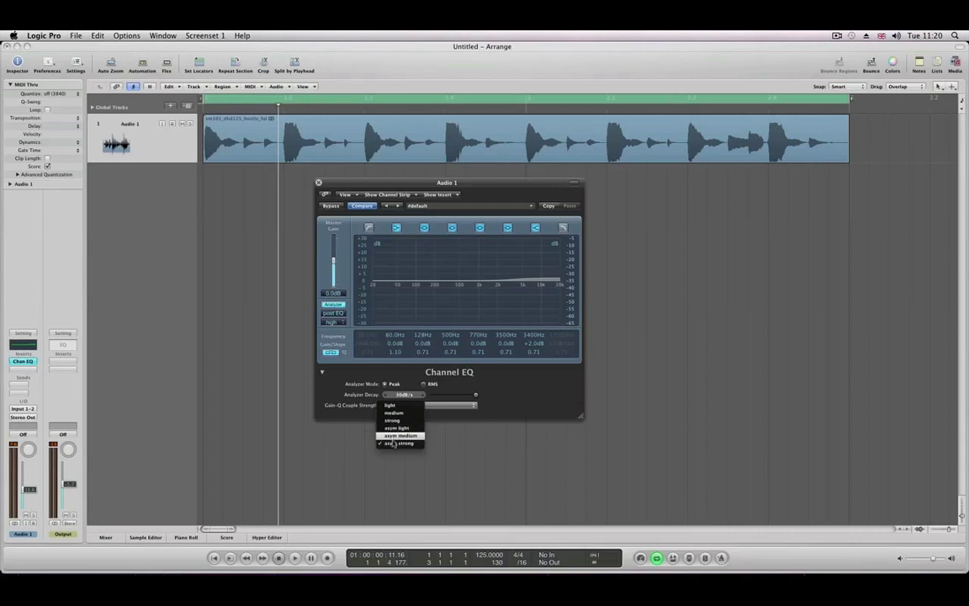
pyautogui.click(394, 444)
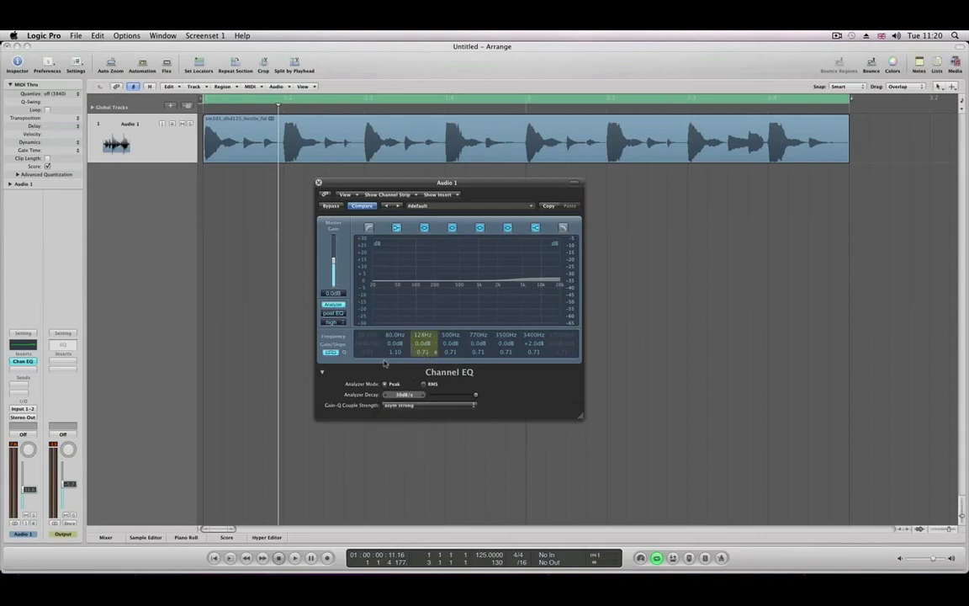
pyautogui.moveTo(421, 345); pyautogui.dragTo(419, 321)
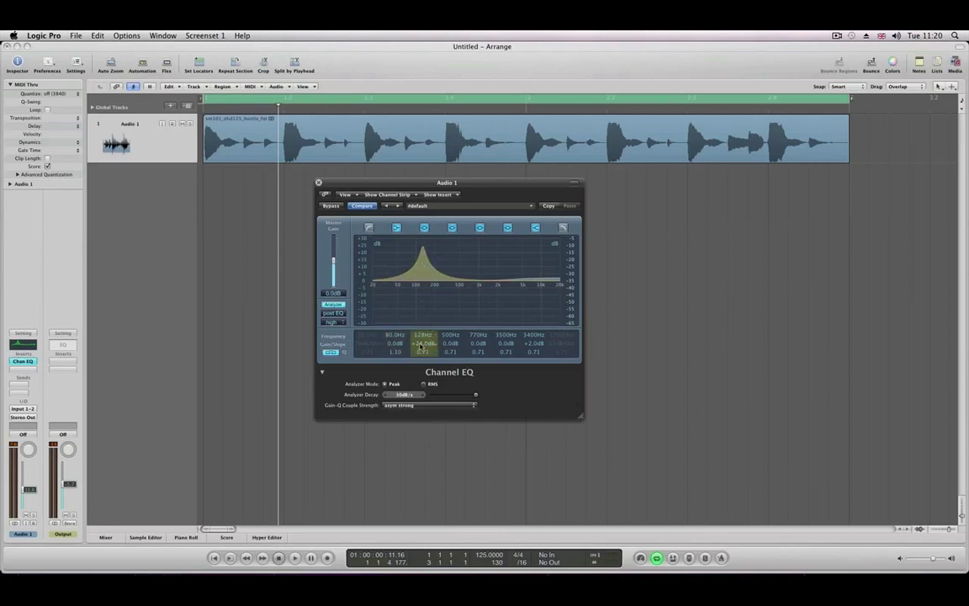
pyautogui.moveTo(420, 355); pyautogui.dragTo(421, 384)
pyautogui.keyDown('alt'); pyautogui.click(420, 350); pyautogui.keyUp('alt')
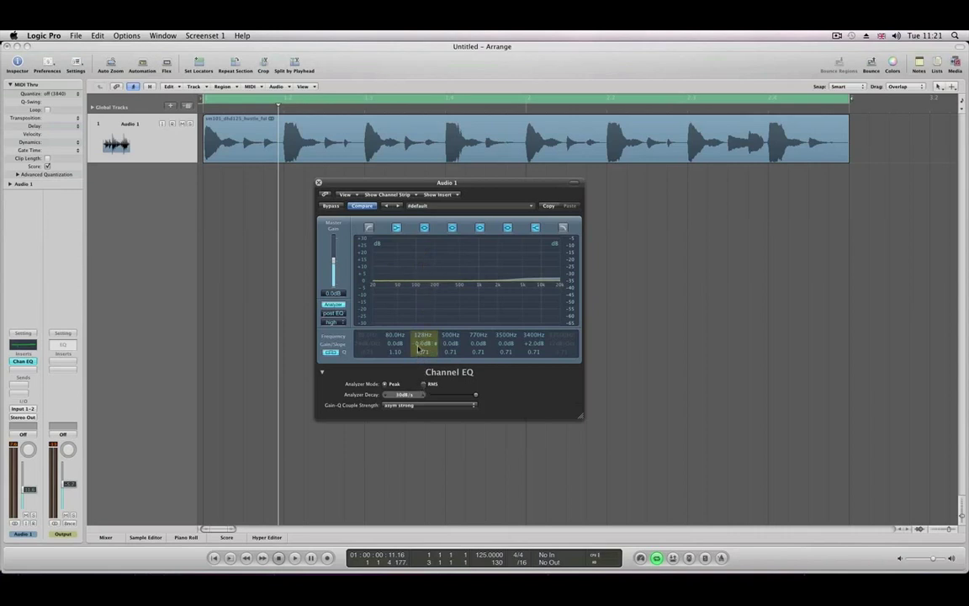
# Step: Set Gain-Q Couple Strength to asym light, try a 21 dB cut on the 128 Hz band, and reset its gain to 0 dB
pyautogui.click(401, 407)
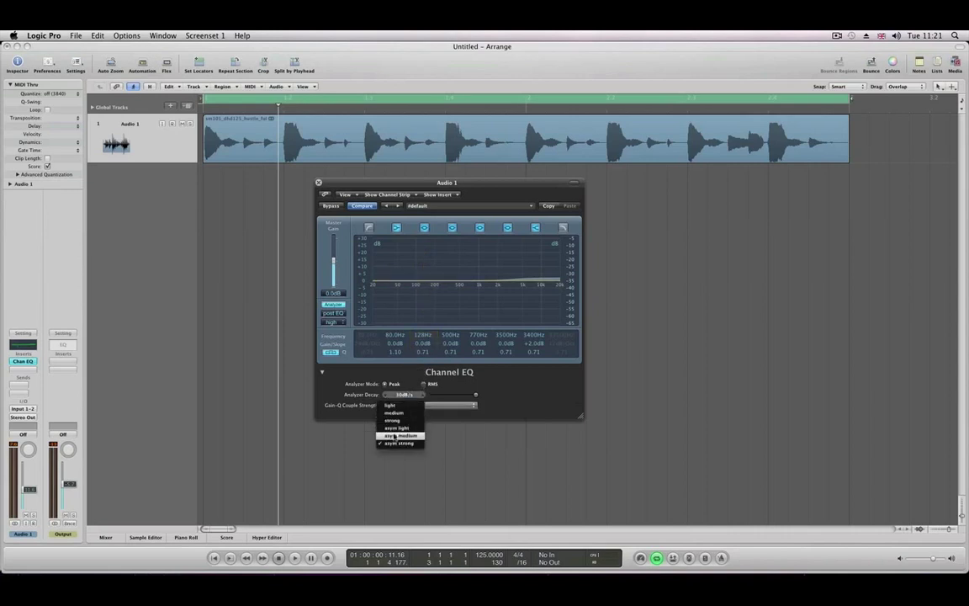
pyautogui.click(396, 427)
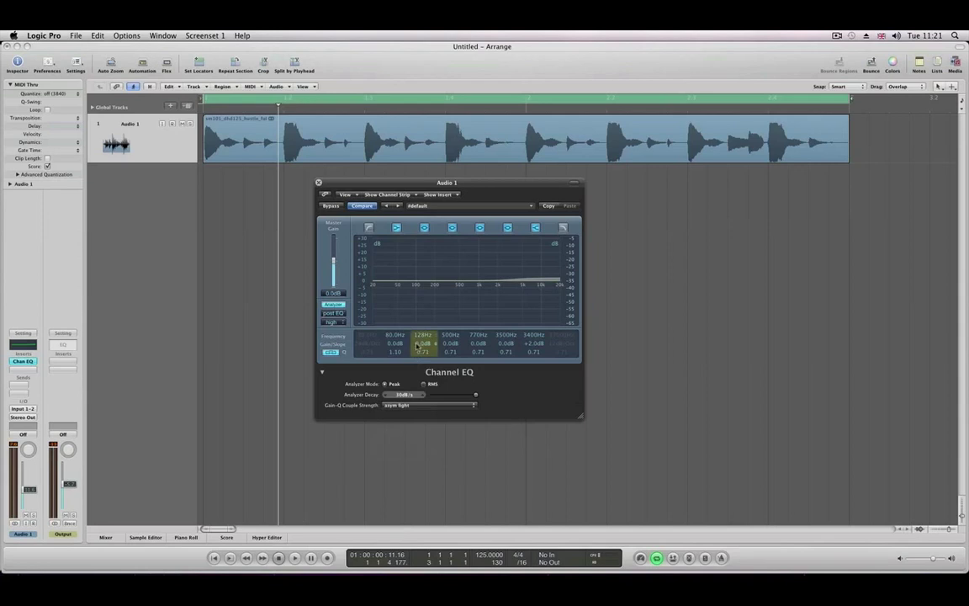
pyautogui.moveTo(418, 347)
pyautogui.mouseDown()
pyautogui.moveTo(419, 316)
pyautogui.moveTo(419, 348)
pyautogui.mouseUp()
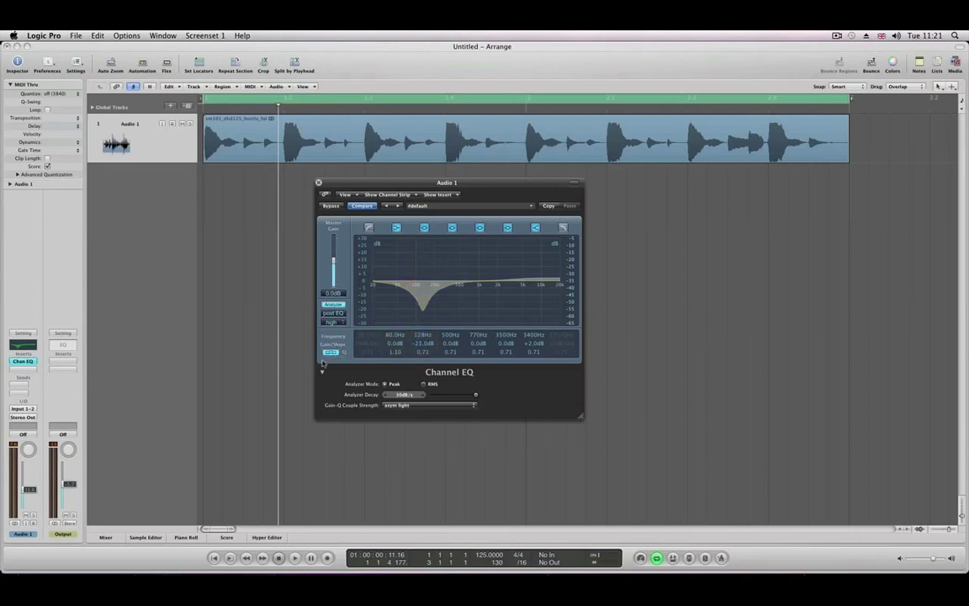
pyautogui.keyDown('alt'); pyautogui.click(418, 344); pyautogui.keyUp('alt')
# Step: Set Gain-Q Couple Strength to light, try a 24 dB cut on the 128 Hz band, and reset its gain to 0 dB
pyautogui.click(393, 405)
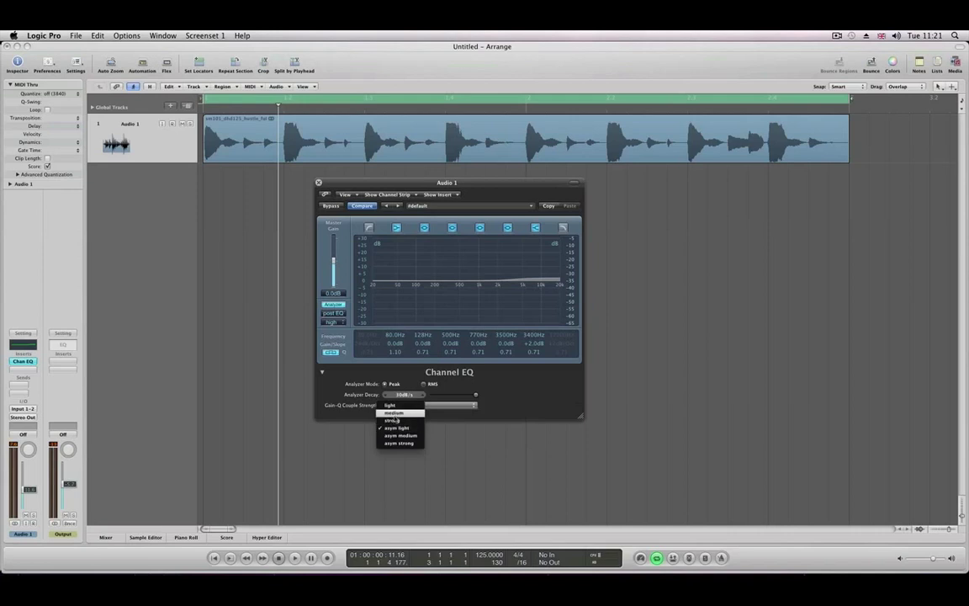
pyautogui.click(391, 406)
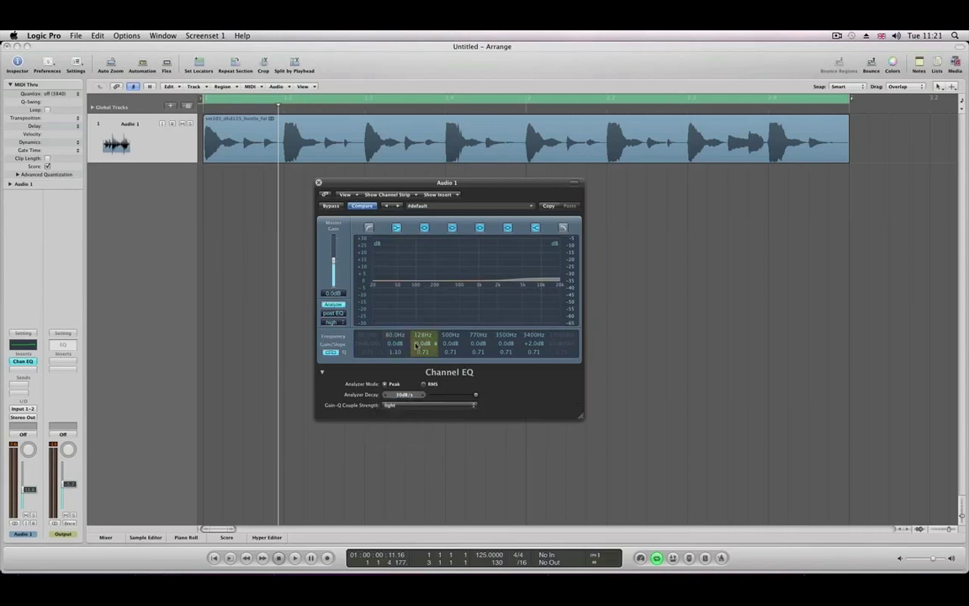
pyautogui.moveTo(416, 345); pyautogui.dragTo(418, 374)
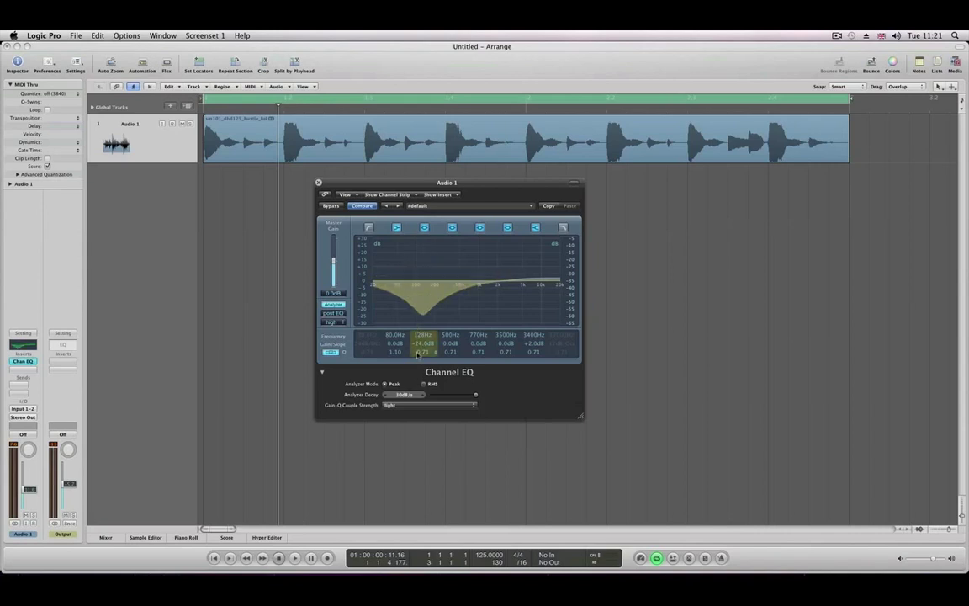
pyautogui.keyDown('alt'); pyautogui.click(419, 348); pyautogui.keyUp('alt')
# Step: Set Gain-Q Couple Strength to strong, cut the 128 Hz band by 11 dB with a Q of 1.20, and reset its gain to 0 dB
pyautogui.click(400, 409)
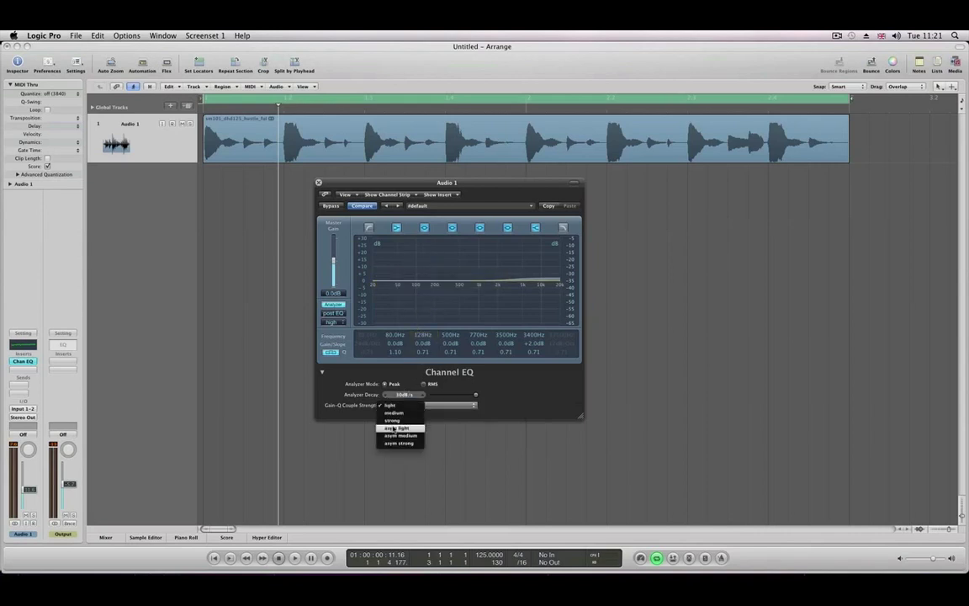
pyautogui.click(403, 396)
pyautogui.moveTo(419, 347)
pyautogui.mouseDown()
pyautogui.moveTo(417, 312)
pyautogui.moveTo(410, 350)
pyautogui.moveTo(419, 334)
pyautogui.moveTo(424, 361)
pyautogui.moveTo(427, 349)
pyautogui.mouseUp()
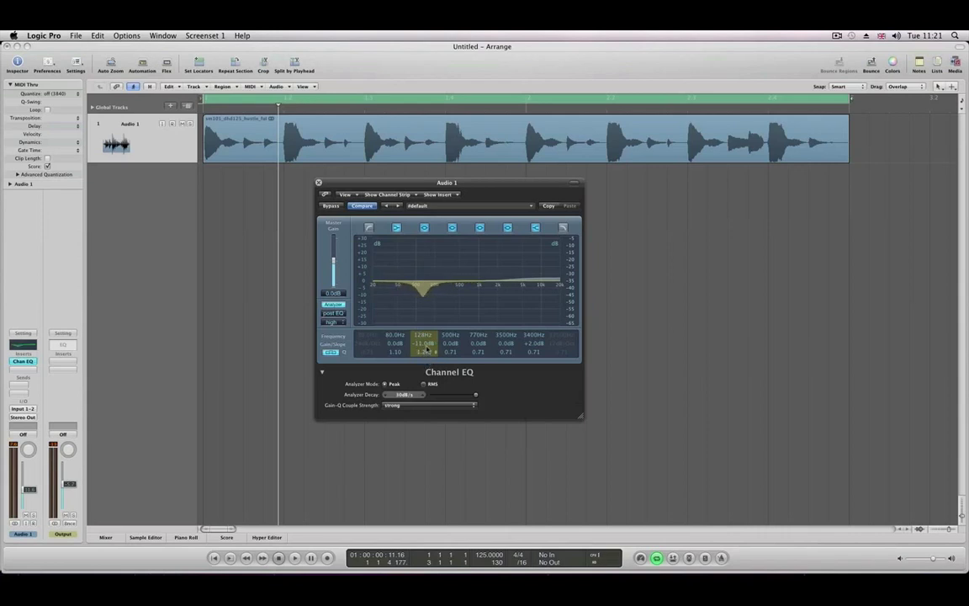
pyautogui.keyDown('alt'); pyautogui.click(420, 344); pyautogui.keyUp('alt')
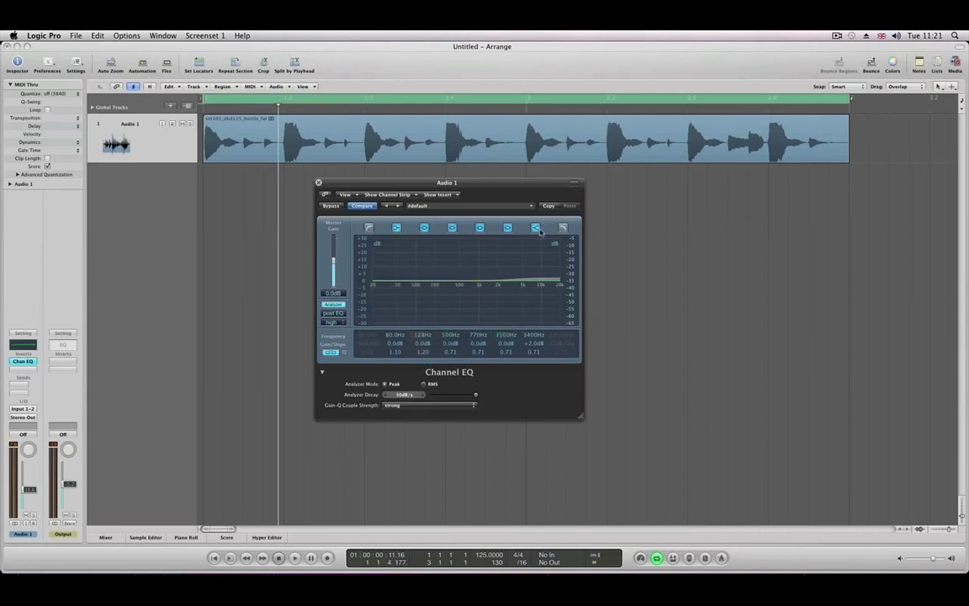
# Step: Toggle the 3400 Hz high shelf off and back on, and review the Gain-Q Couple Strength options, keeping strong
pyautogui.click(537, 228)
pyautogui.click(536, 227)
pyautogui.click(386, 406)
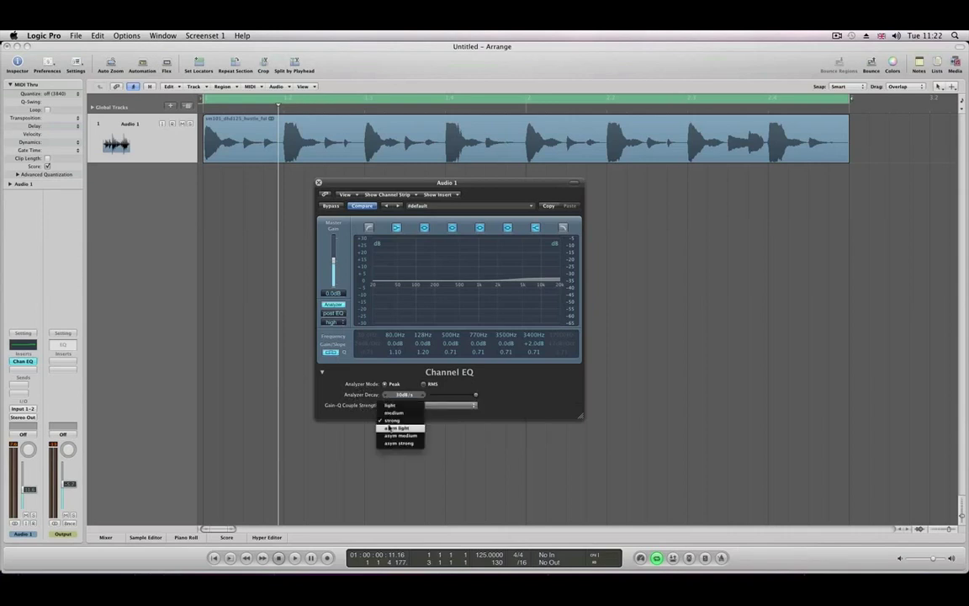
pyautogui.click(341, 382)
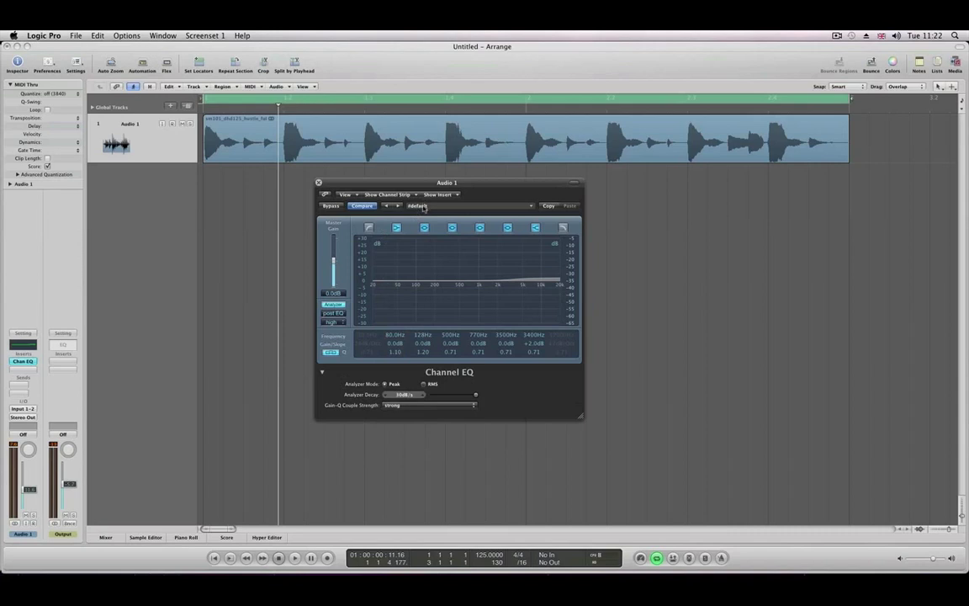
# Step: Save the current Channel EQ setting as #default, replacing the existing file
pyautogui.click(424, 209)
pyautogui.click(413, 236)
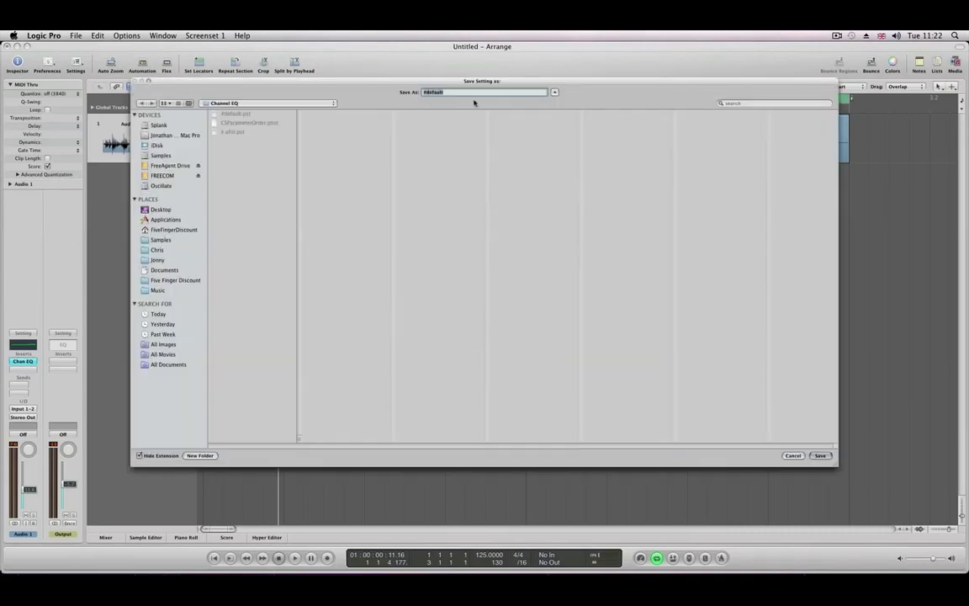
pyautogui.press('Return')
pyautogui.click(549, 144)
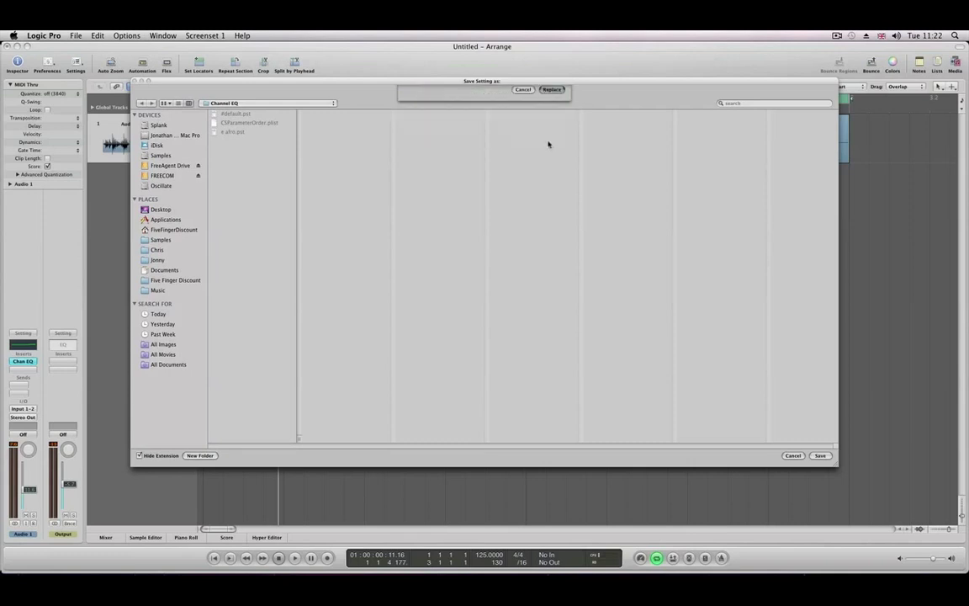
# Step: Close the EQ window, remove the Channel EQ from the Audio 1 track, and insert a fresh Channel EQ in its place
pyautogui.click(319, 183)
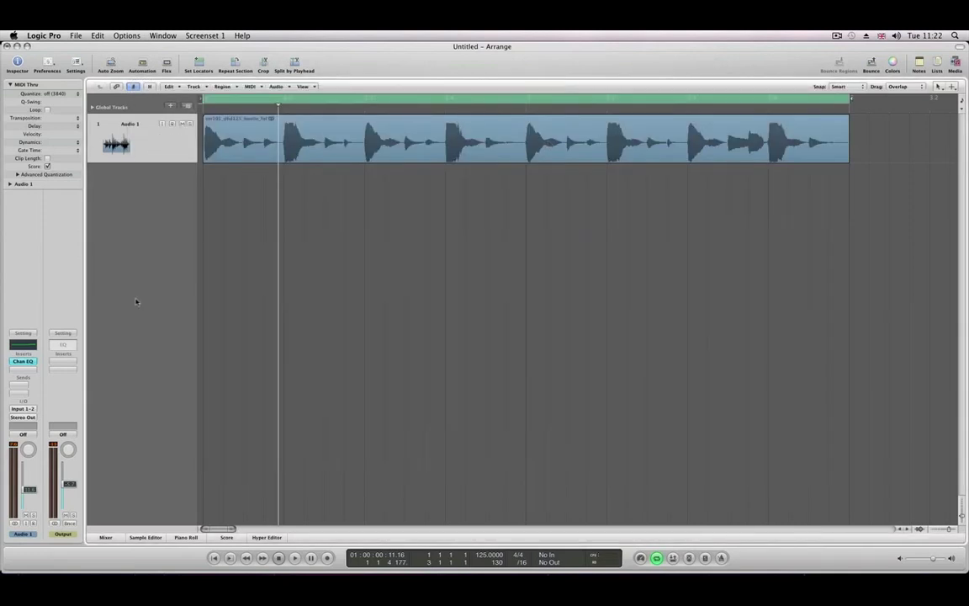
pyautogui.click(18, 364)
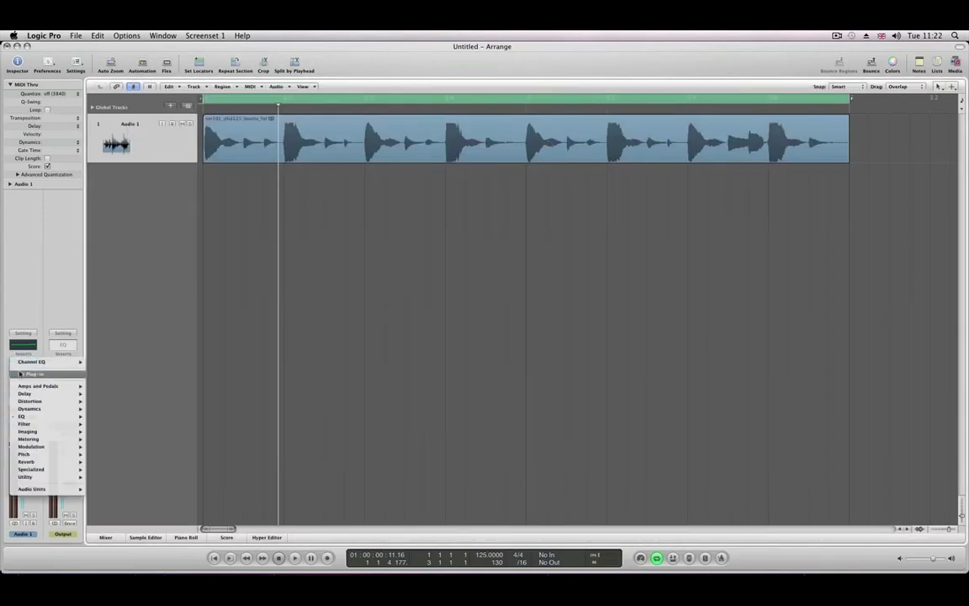
pyautogui.click(21, 377)
pyautogui.click(23, 363)
pyautogui.moveTo(21, 400)
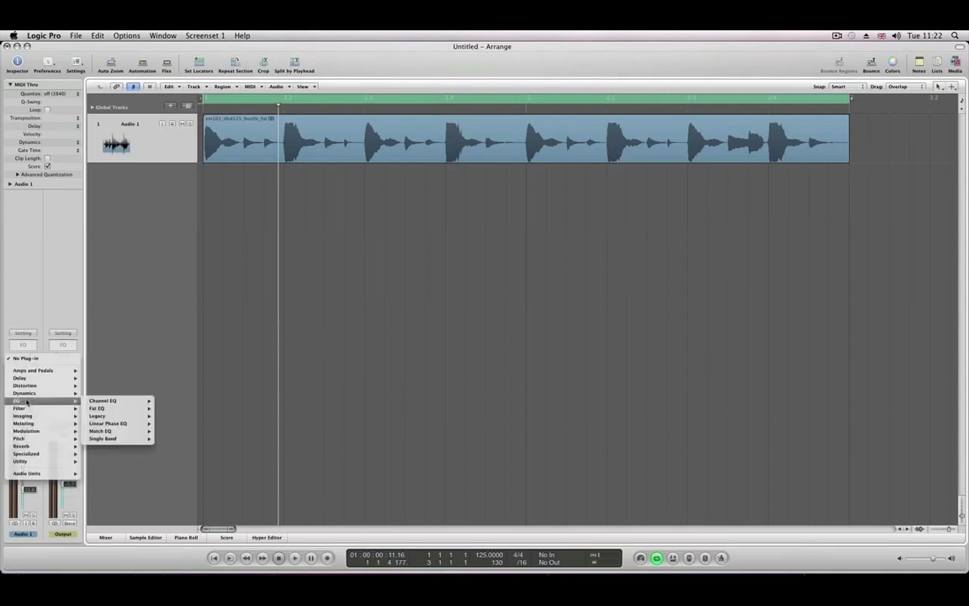
pyautogui.moveTo(135, 401)
pyautogui.click(169, 401)
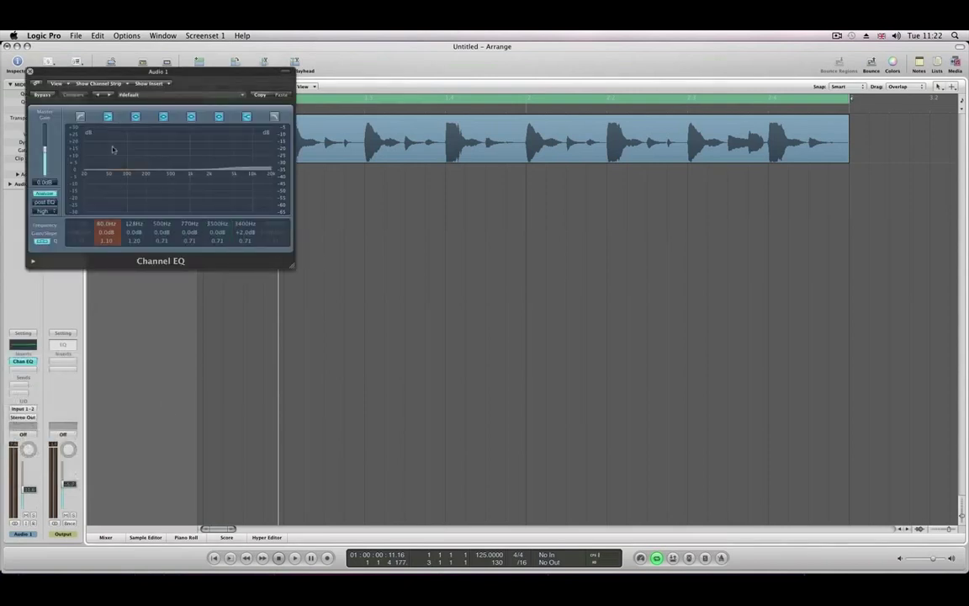
# Step: Audition the loop with the new Channel EQ's extended parameters shown, and close the EQ and return the playhead to the start
pyautogui.moveTo(157, 73); pyautogui.dragTo(435, 139)
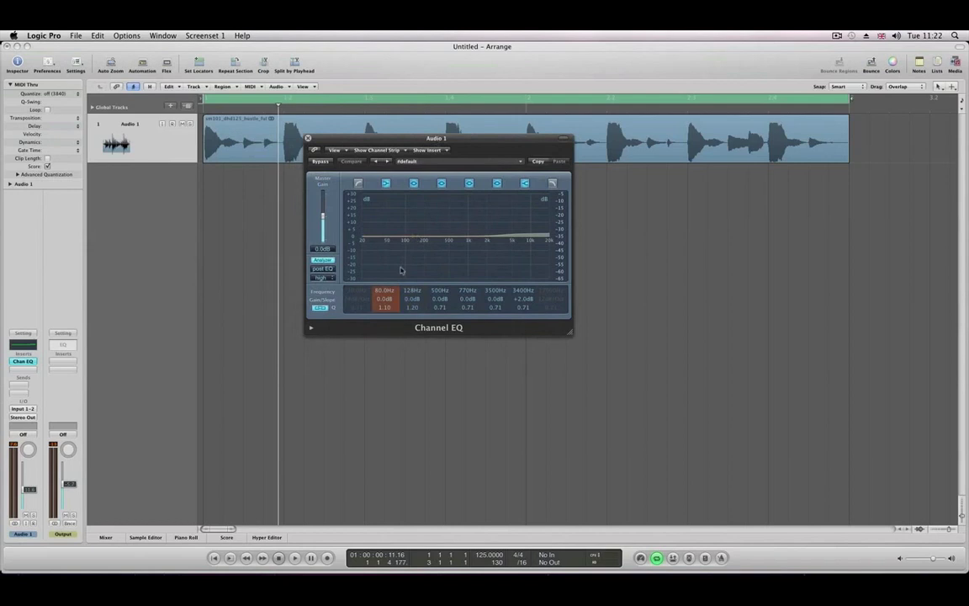
pyautogui.press('space')
pyautogui.click(311, 330)
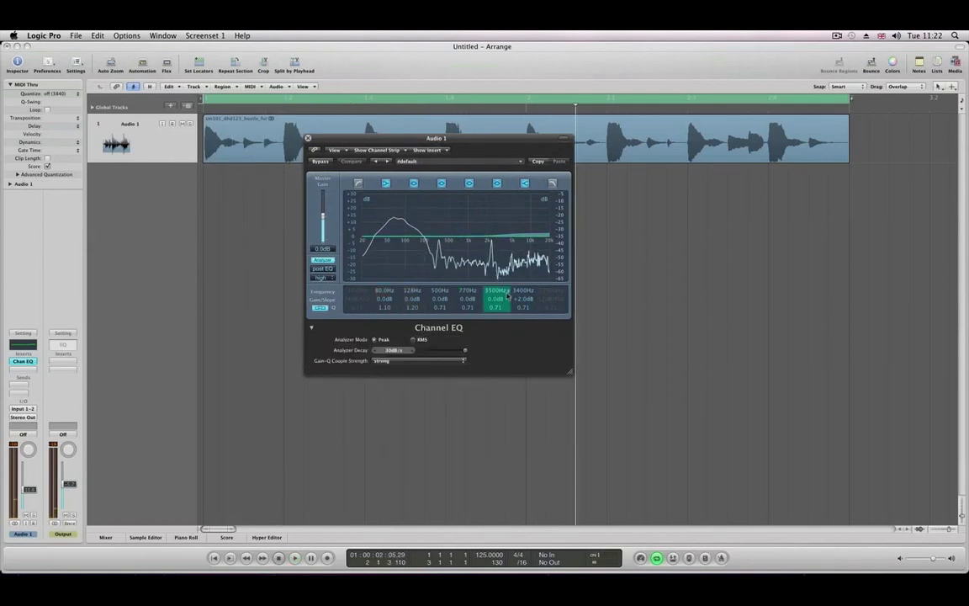
pyautogui.press('space')
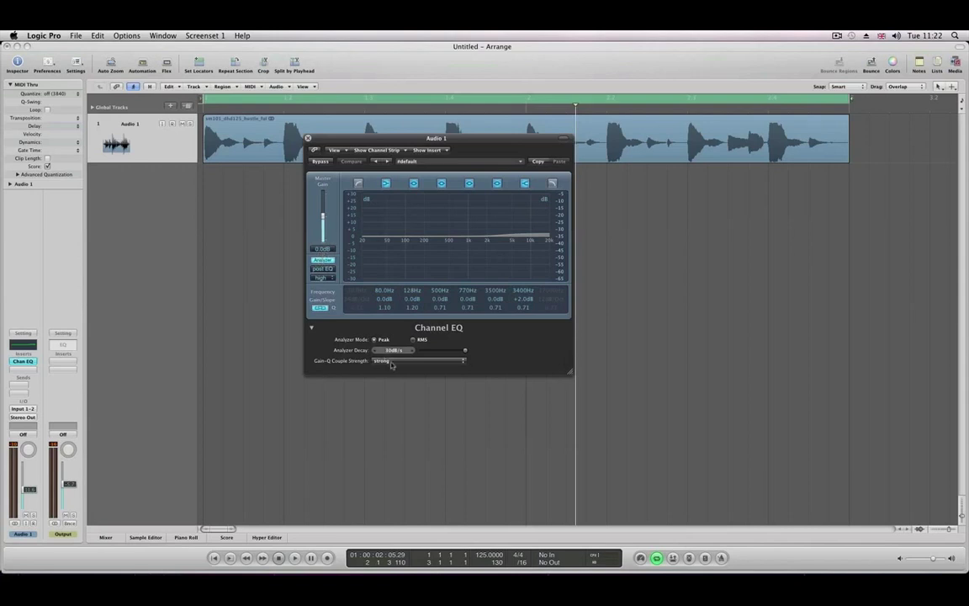
pyautogui.click(308, 138)
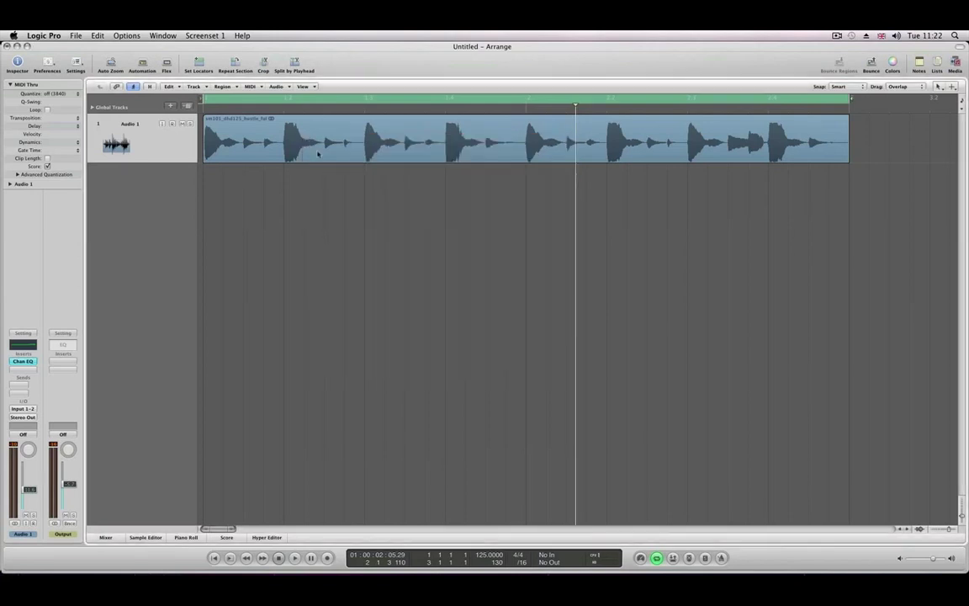
pyautogui.press('Return')
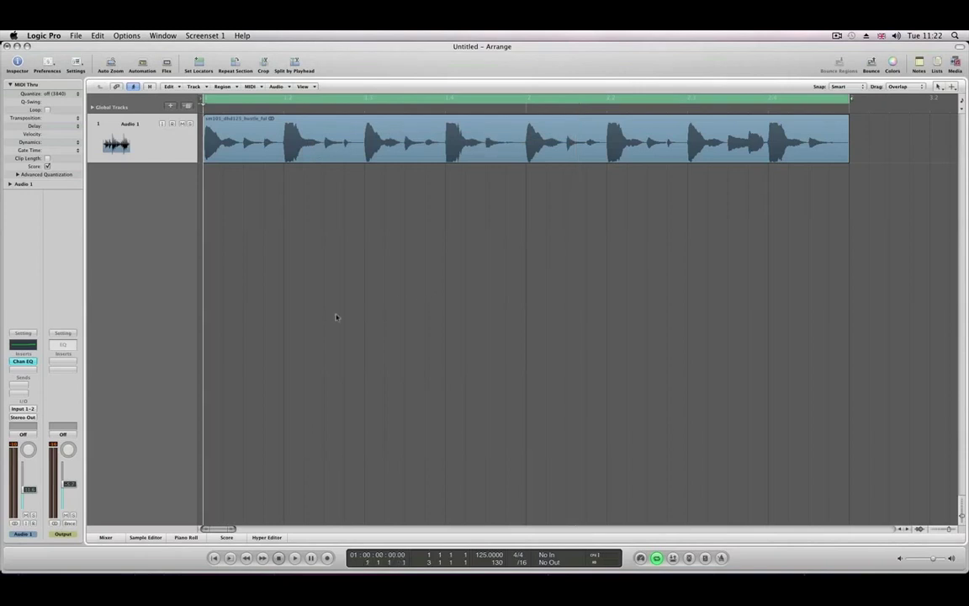